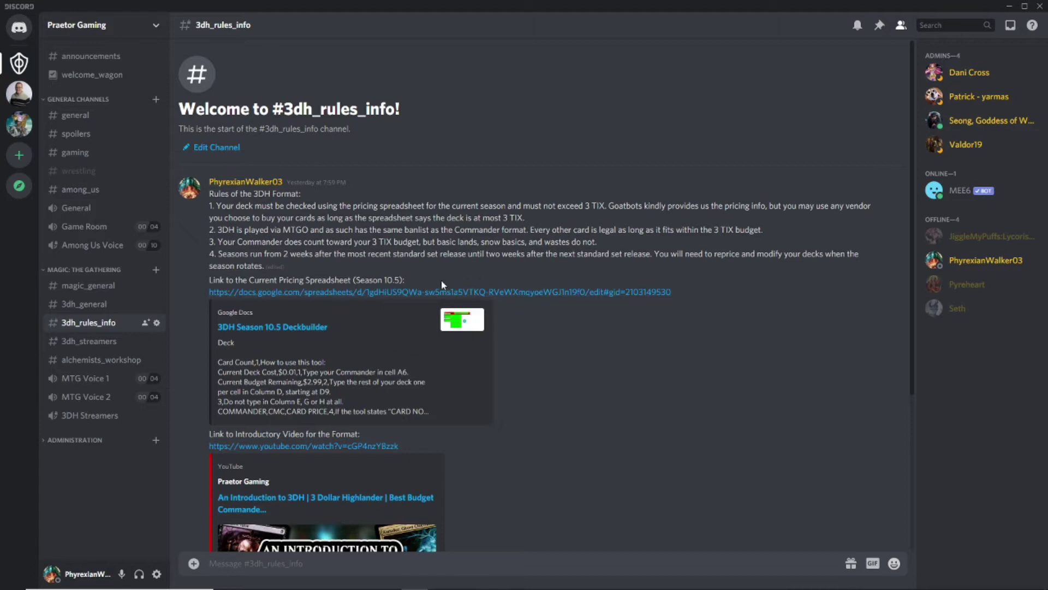
# Open the Current Pricing Spreadsheet link from #3dh_rules_info as the Season 10.5 Deckbuilder
pyautogui.click(372, 292)
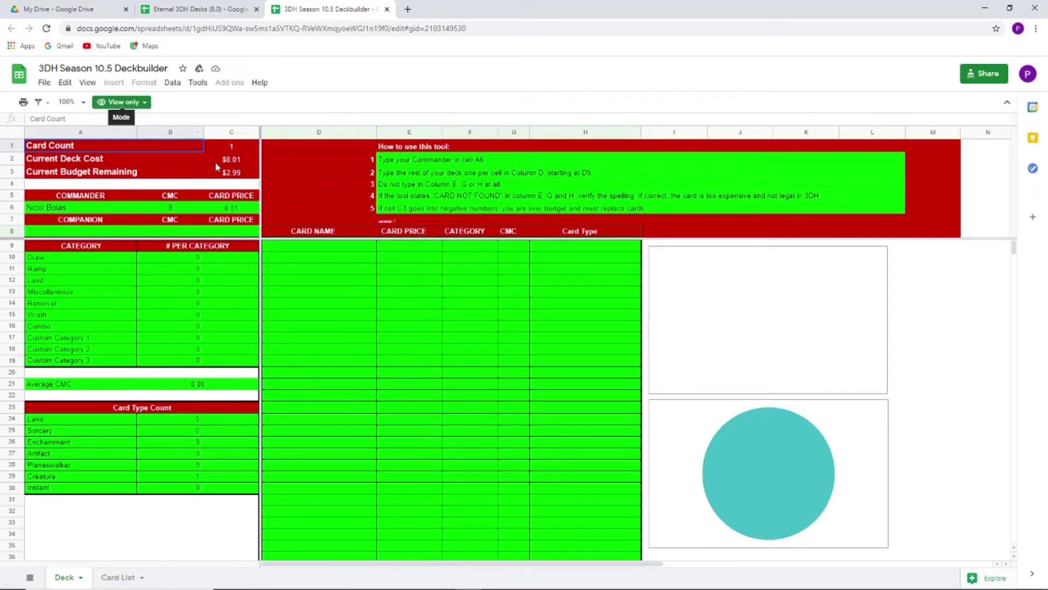
pyautogui.click(320, 254)
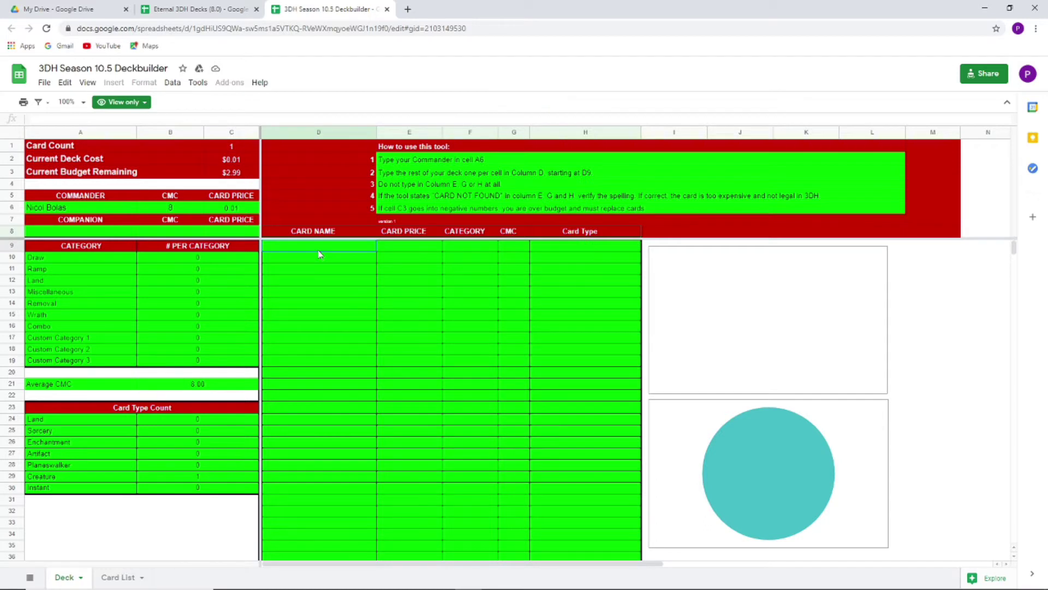
pyautogui.click(314, 284)
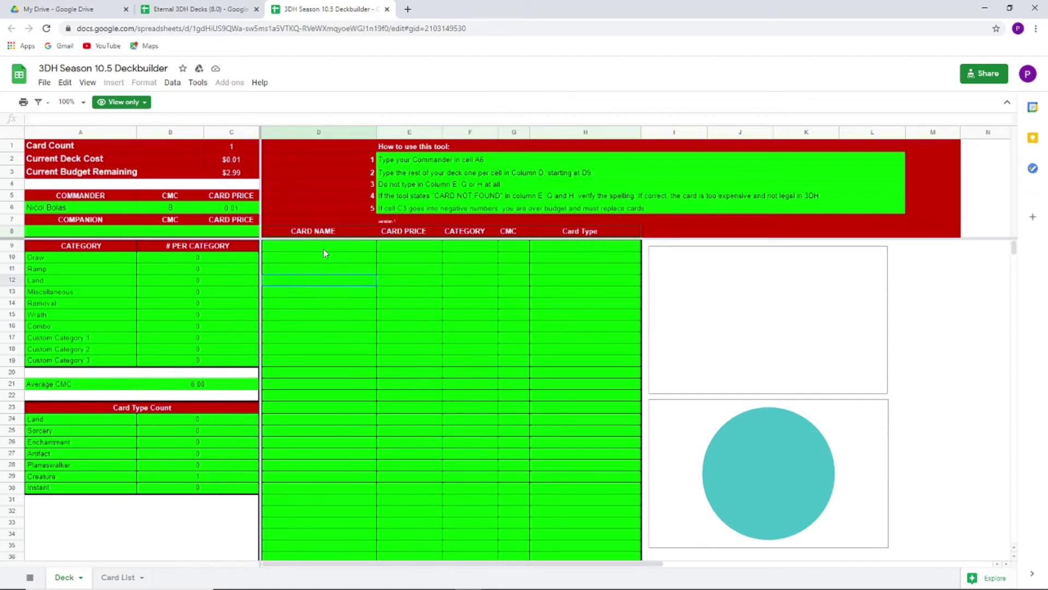
pyautogui.click(107, 209)
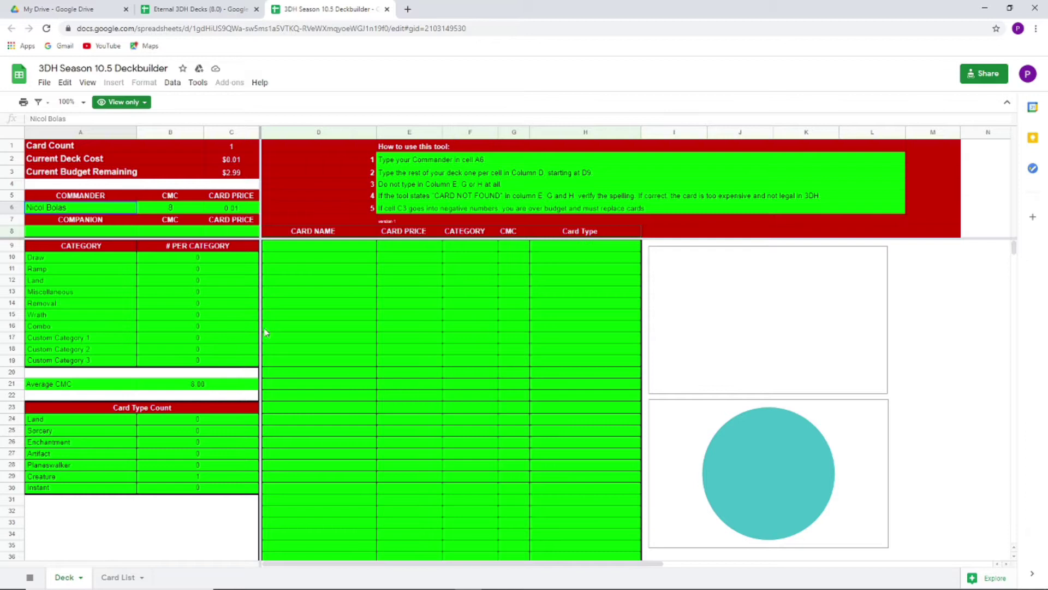
pyautogui.click(121, 578)
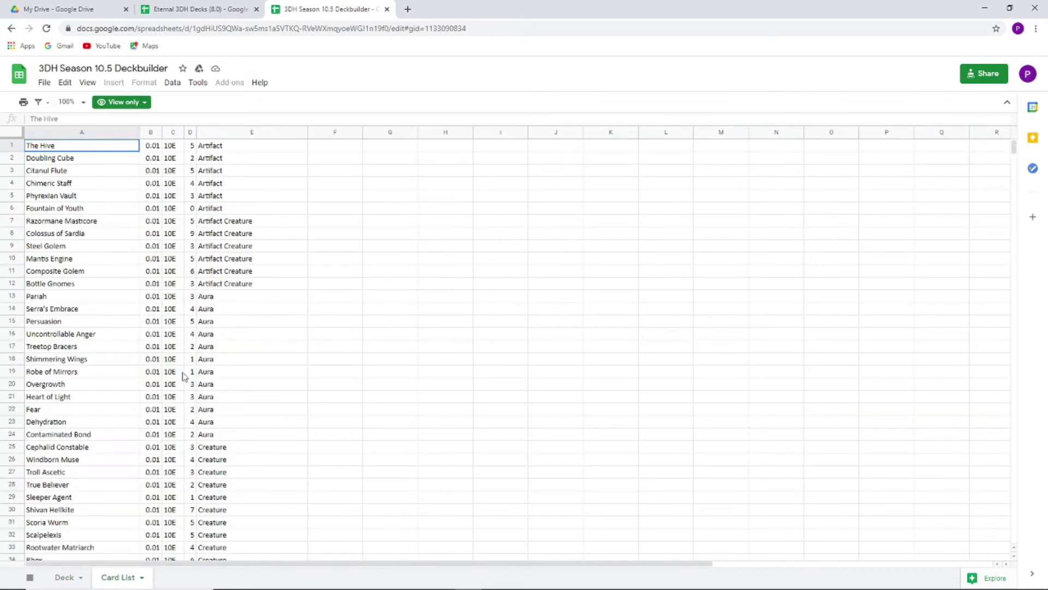
pyautogui.click(68, 577)
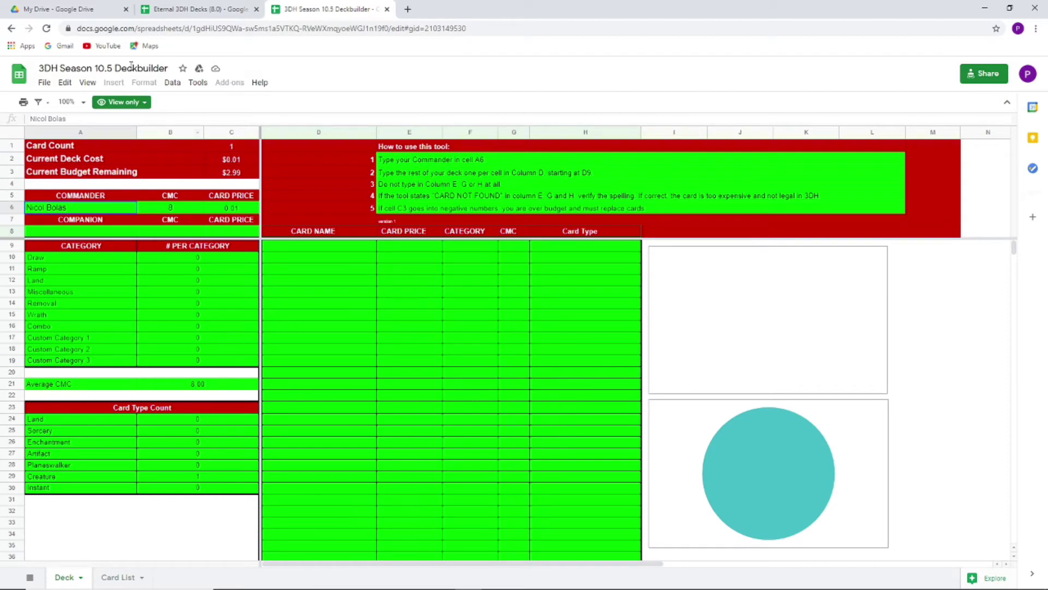
# Make a copy of the deckbuilder named 'Phyrexian Decks'
pyautogui.click(44, 83)
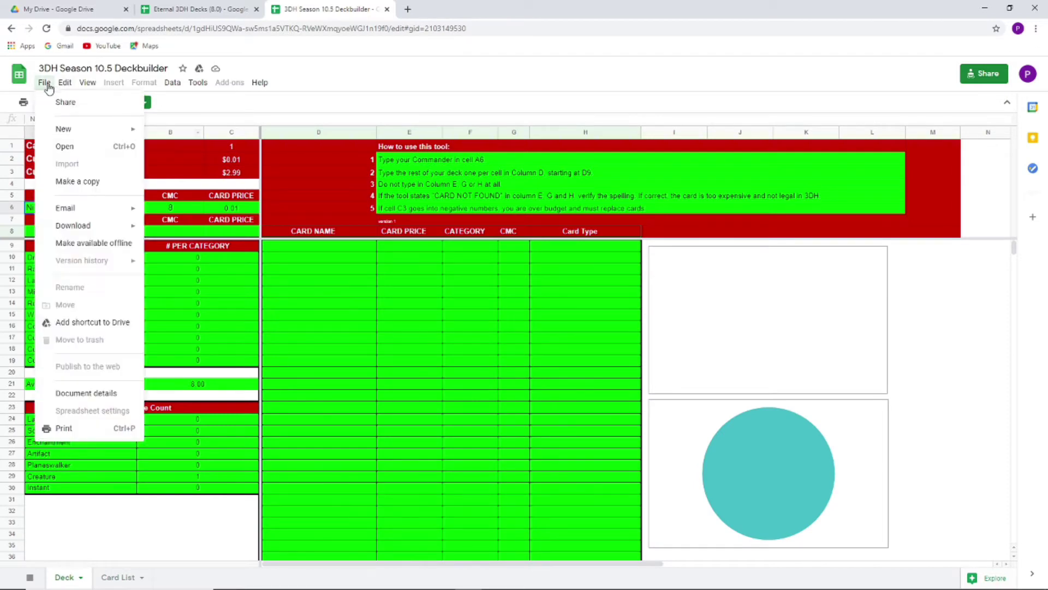
pyautogui.click(92, 184)
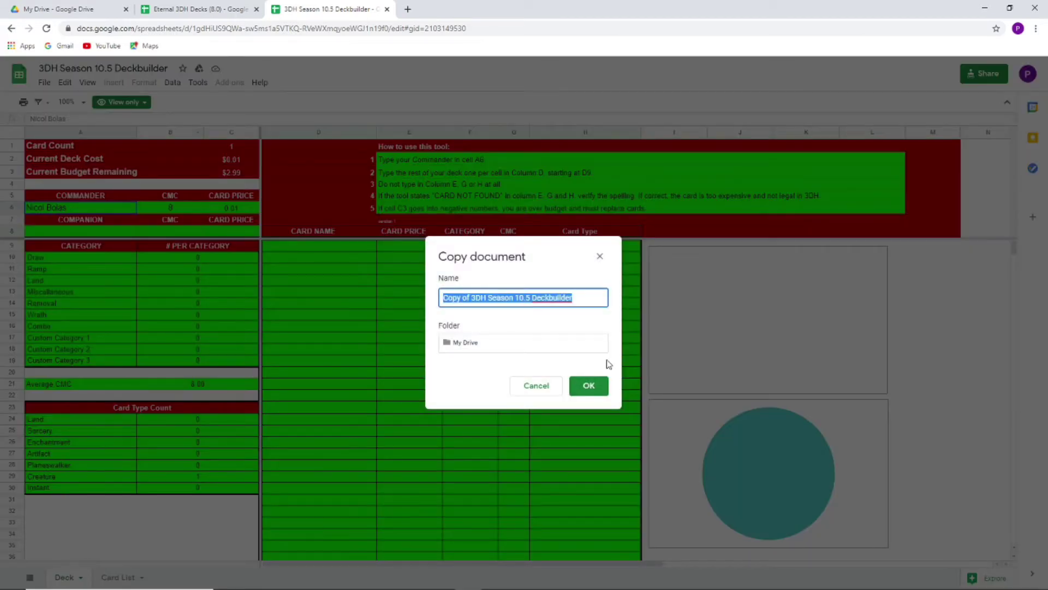
pyautogui.press('BackSpace')
pyautogui.write('Phyrexi')
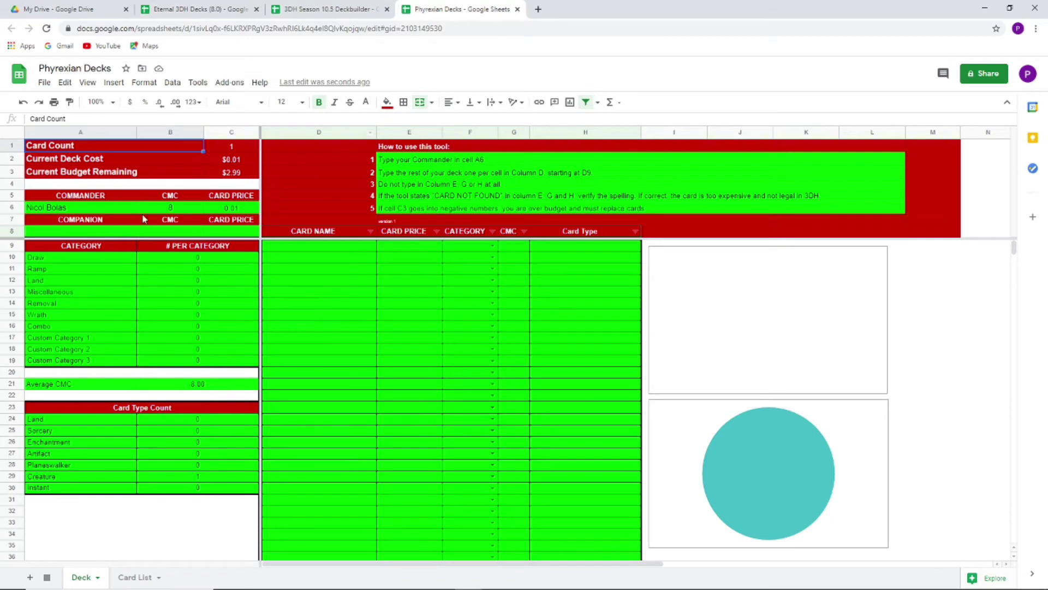
# Enter 'Sram, Senior Edificer' as the commander in A6
pyautogui.click(104, 211)
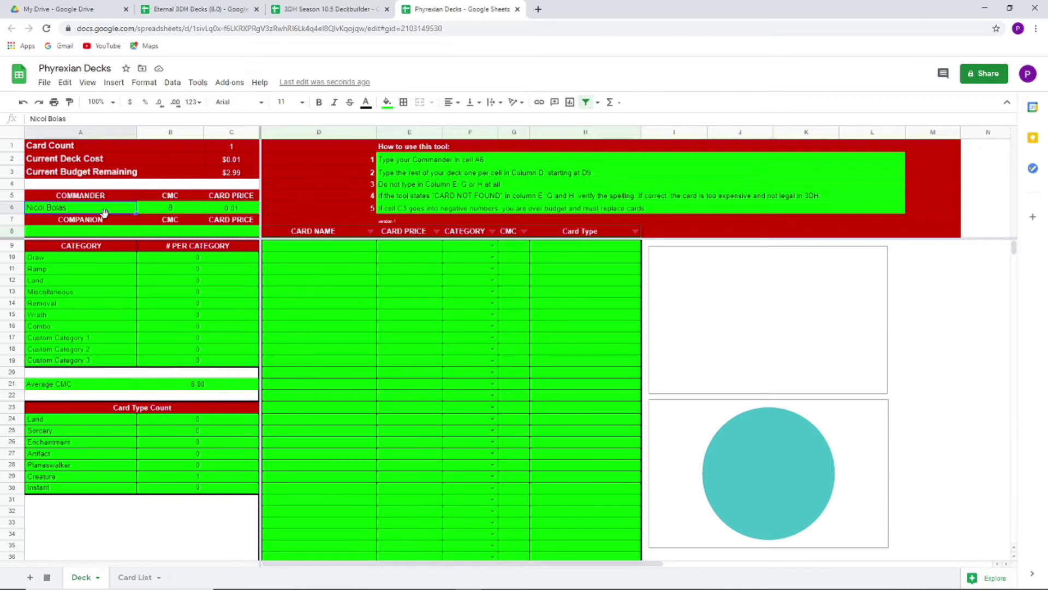
pyautogui.write('Sram, Senior Edif')
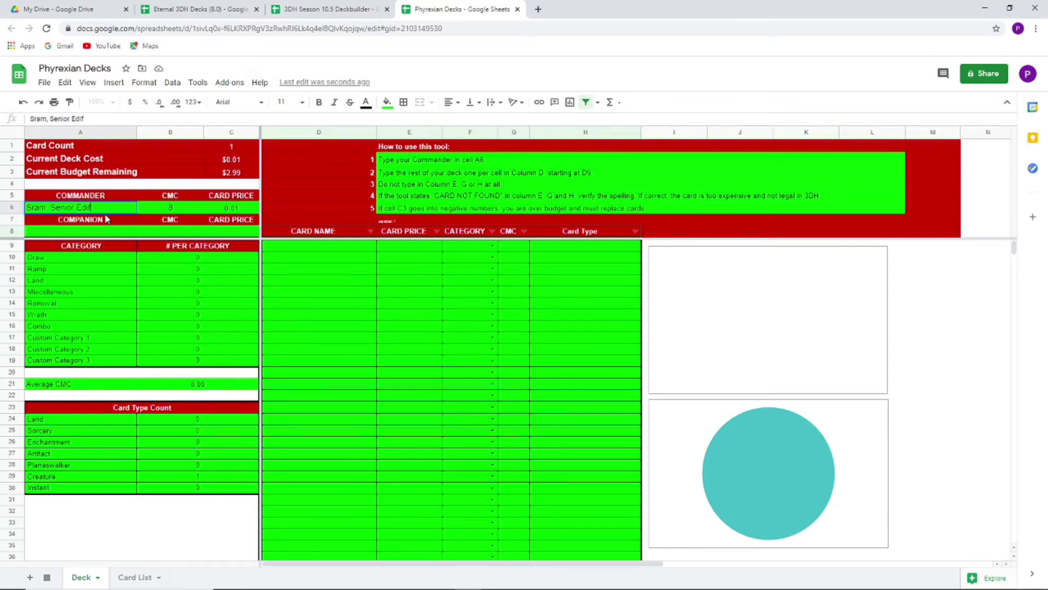
pyautogui.write('icer')
pyautogui.click(109, 233)
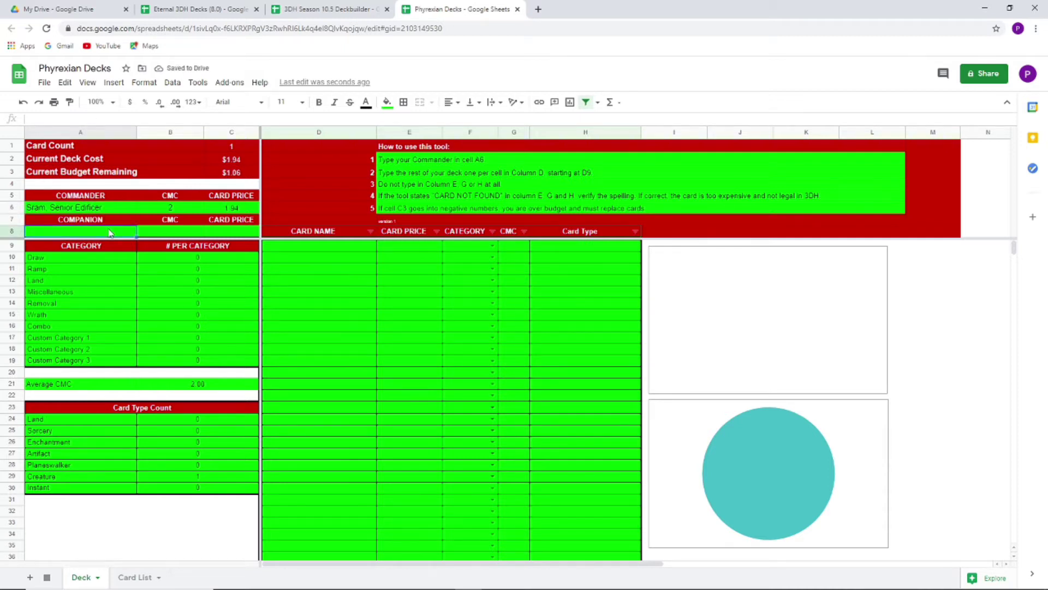
# Inspect the commander price, remaining budget, deck cost and Average CMC formulas
pyautogui.click(105, 211)
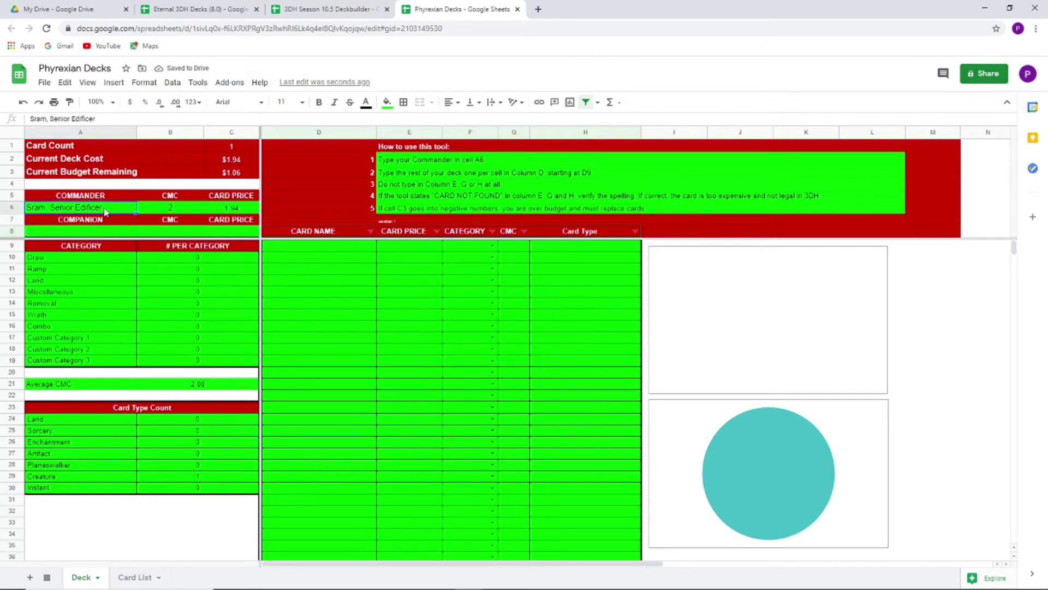
pyautogui.click(240, 214)
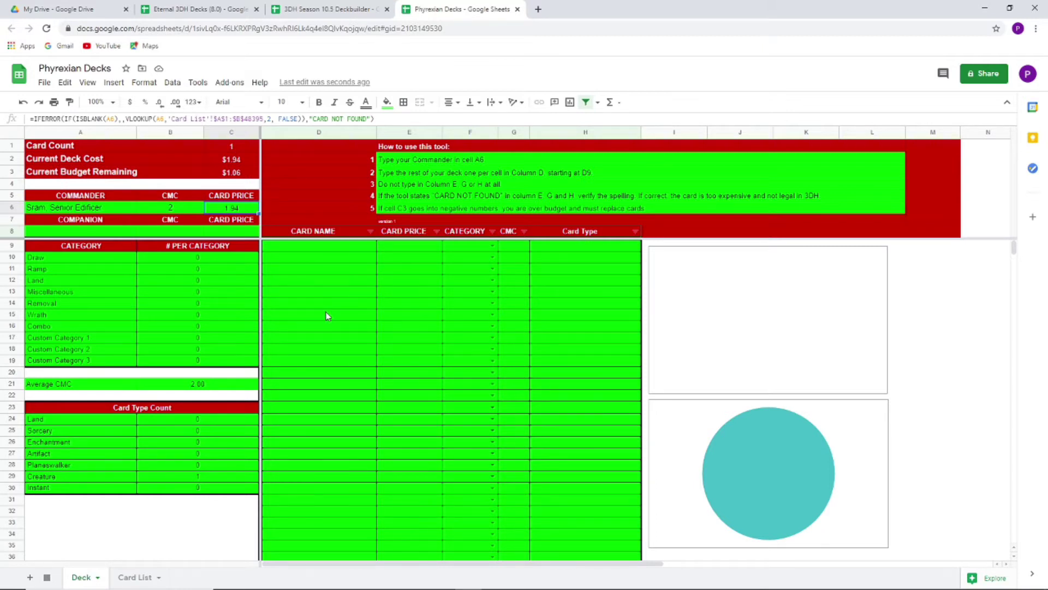
pyautogui.click(232, 173)
pyautogui.click(236, 163)
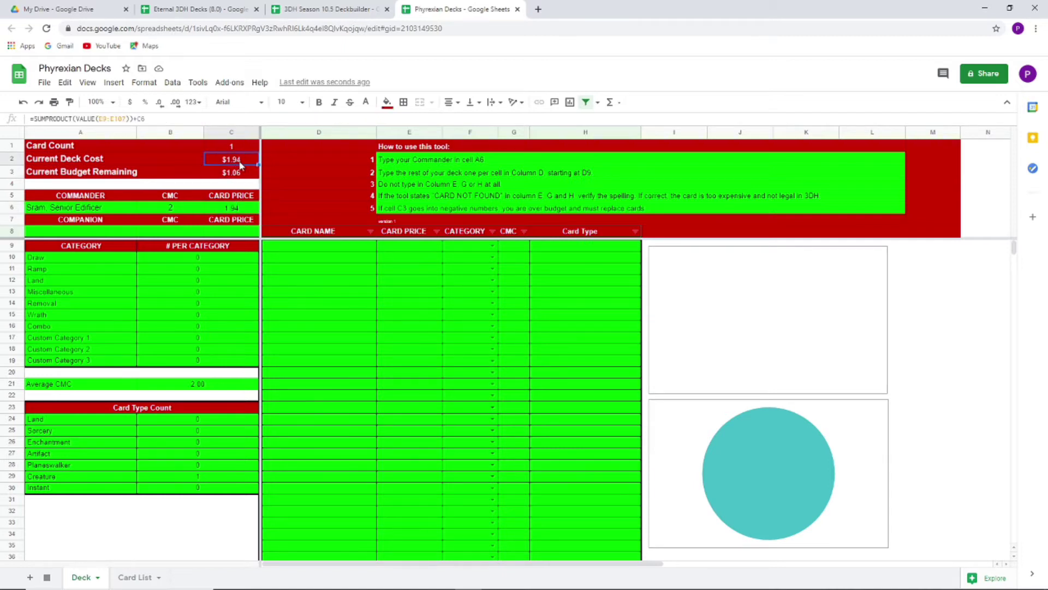
pyautogui.click(241, 208)
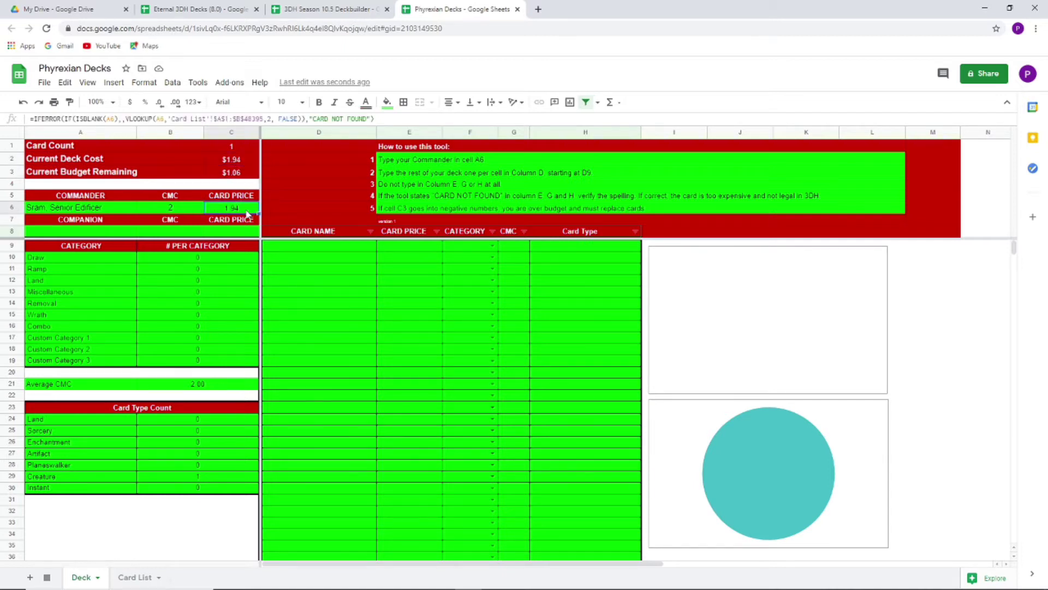
pyautogui.click(238, 174)
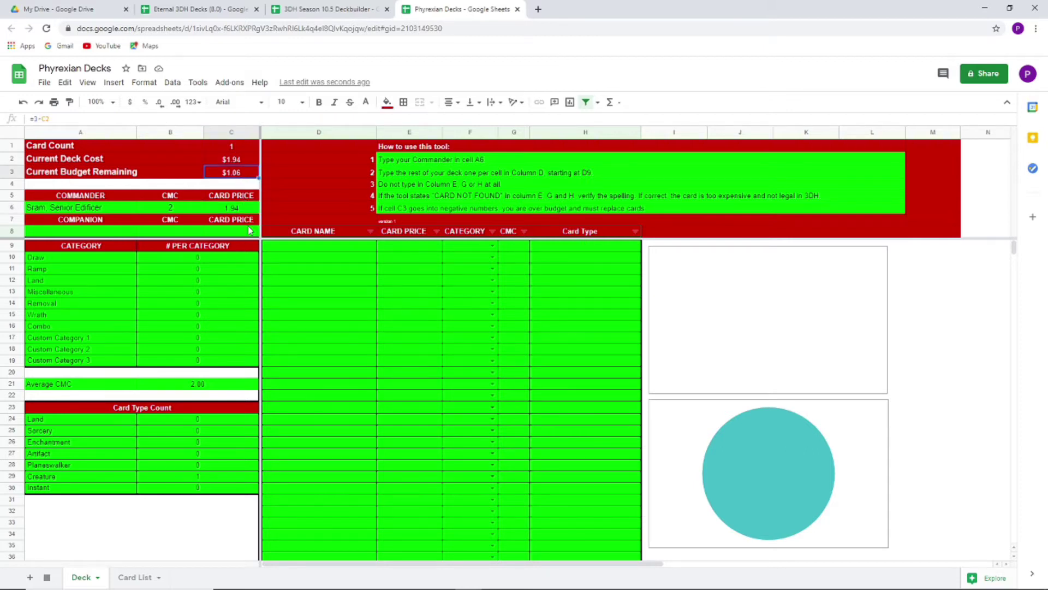
pyautogui.click(204, 382)
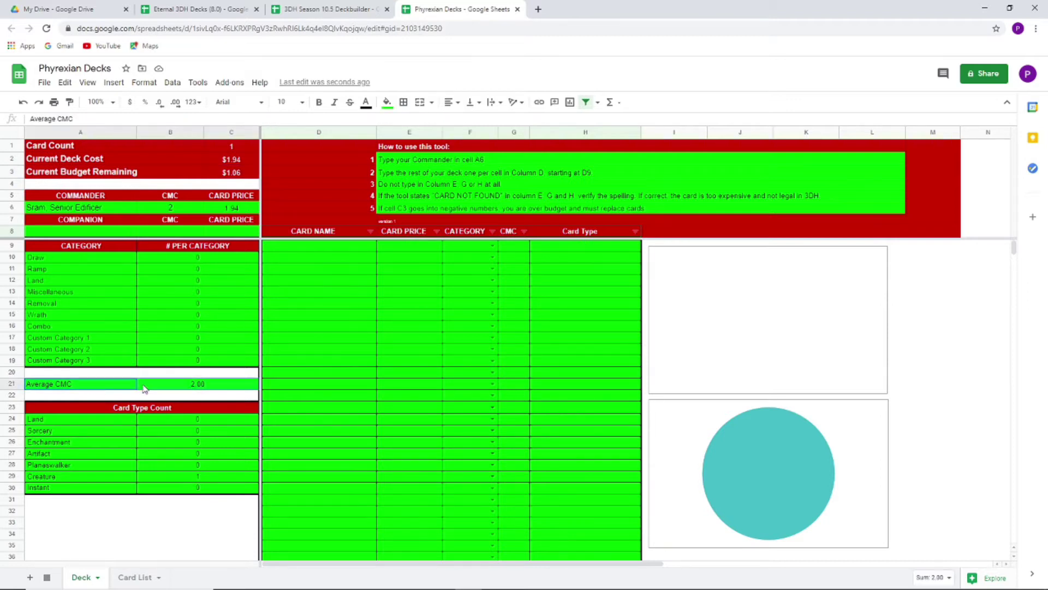
pyautogui.moveTo(92, 258); pyautogui.dragTo(91, 365)
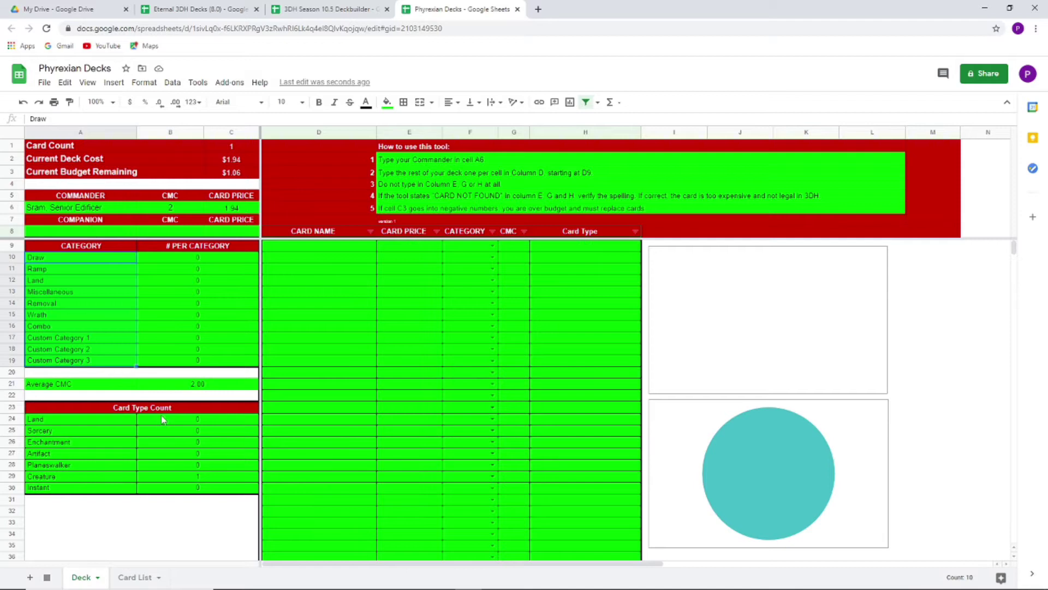
pyautogui.click(111, 211)
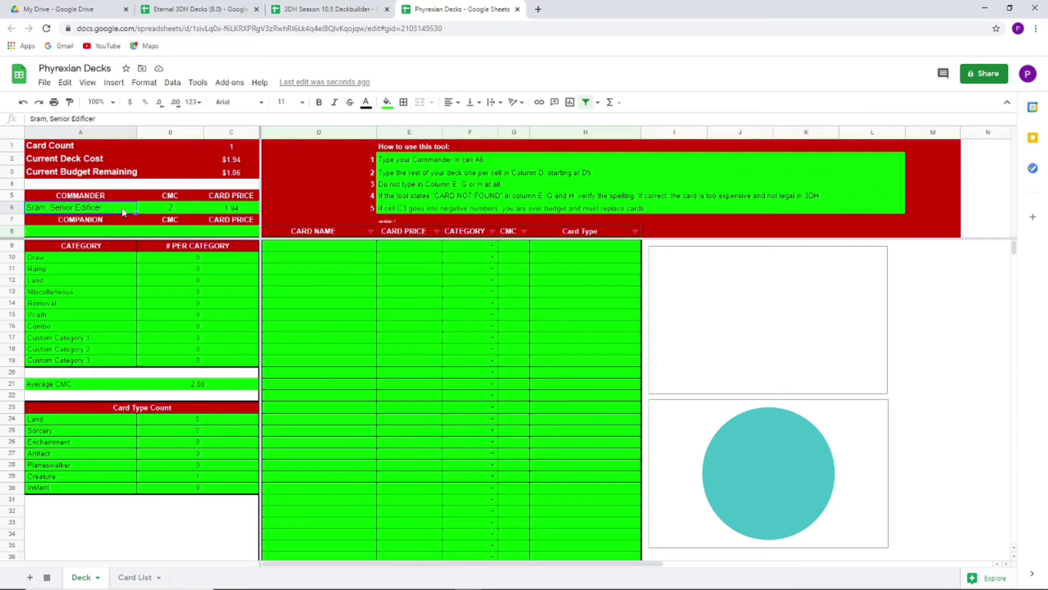
pyautogui.click(323, 250)
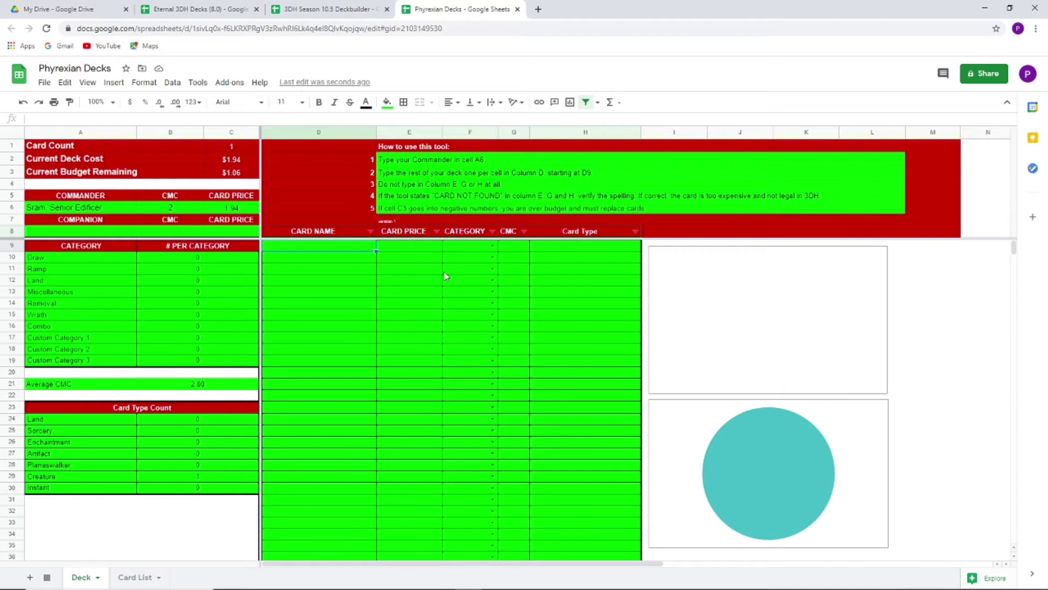
# Enter test cards Bone Saw in D9 and Spidersilk Net in D10
pyautogui.write('Bone Saw')
pyautogui.press('Return')
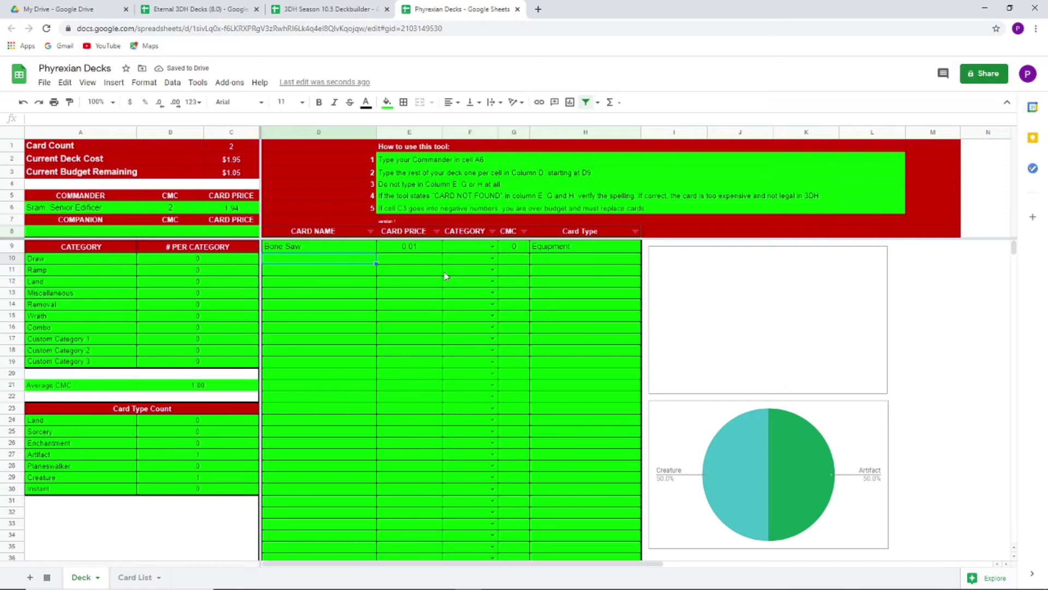
pyautogui.write('Spidersi')
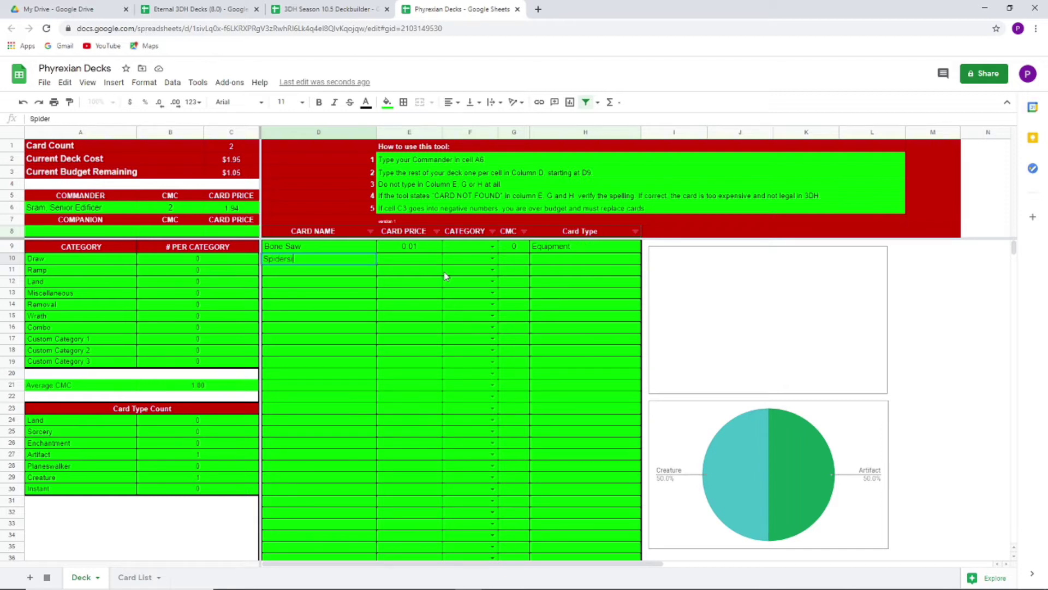
pyautogui.write('lk Net')
pyautogui.press('Return')
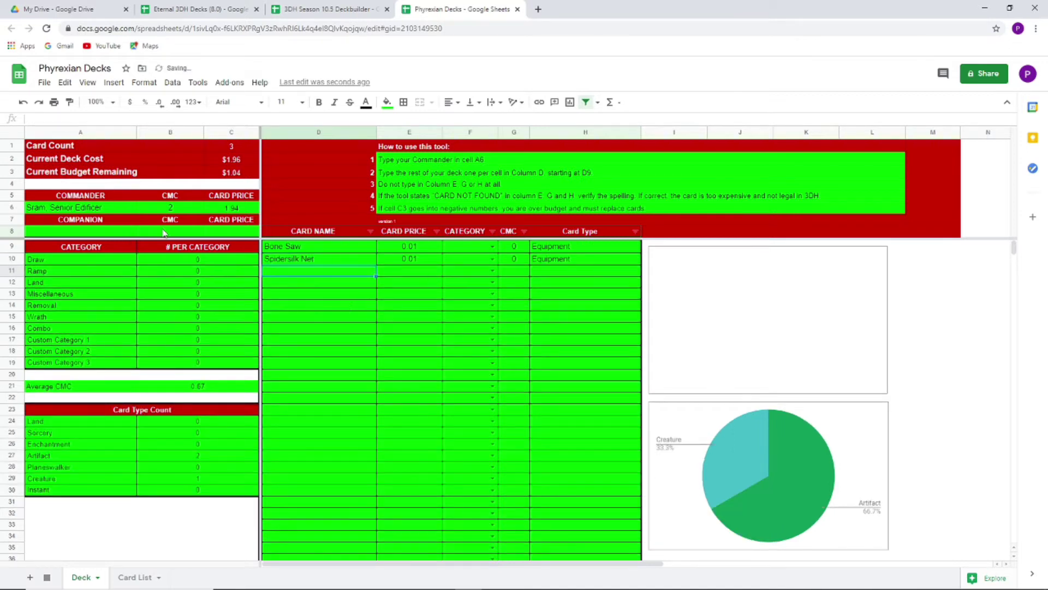
# Delete both test cards and the commander, restoring the full $3.00 budget
pyautogui.click(300, 250)
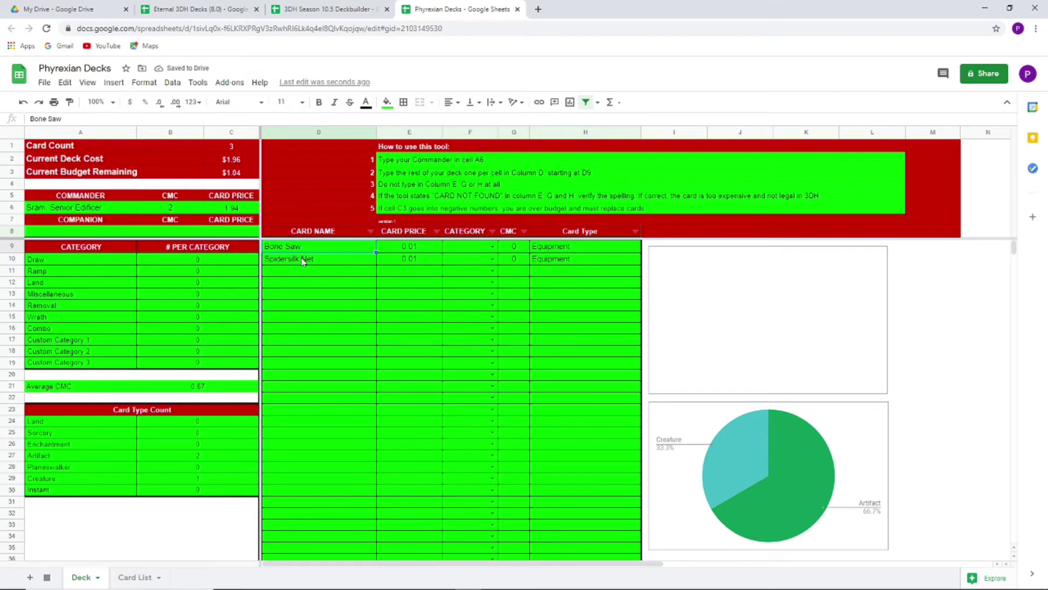
pyautogui.press('Delete')
pyautogui.click(302, 260)
pyautogui.press('Delete')
pyautogui.click(80, 208)
pyautogui.press('Delete')
pyautogui.click(323, 267)
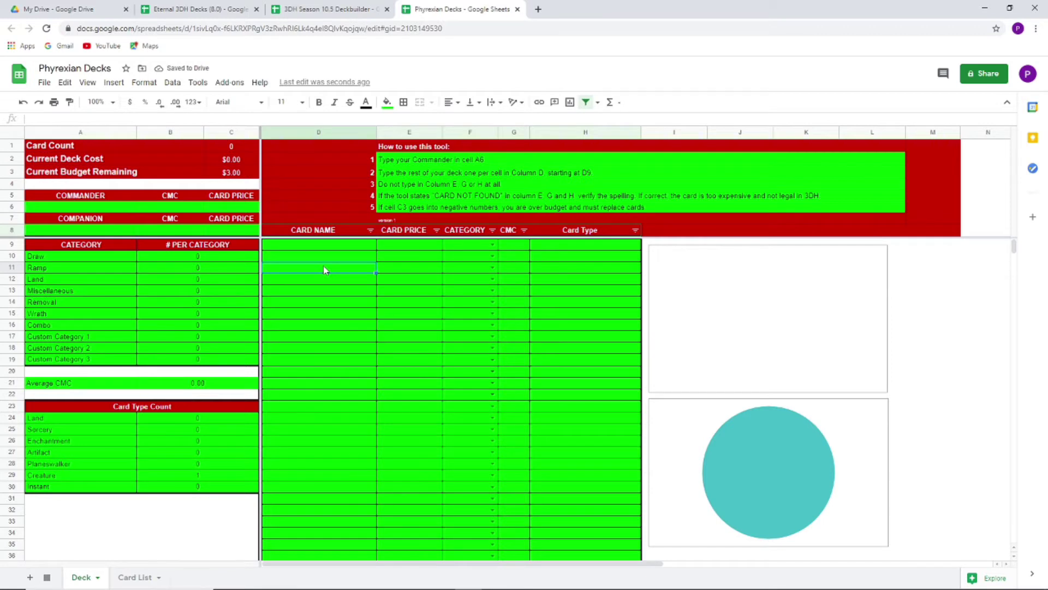
pyautogui.click(194, 11)
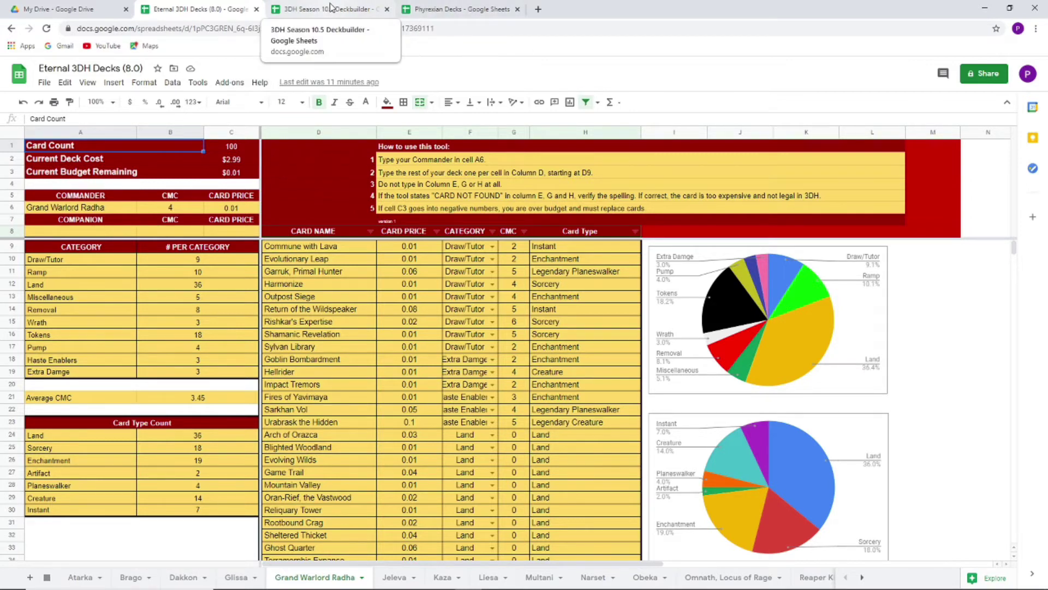
pyautogui.click(462, 11)
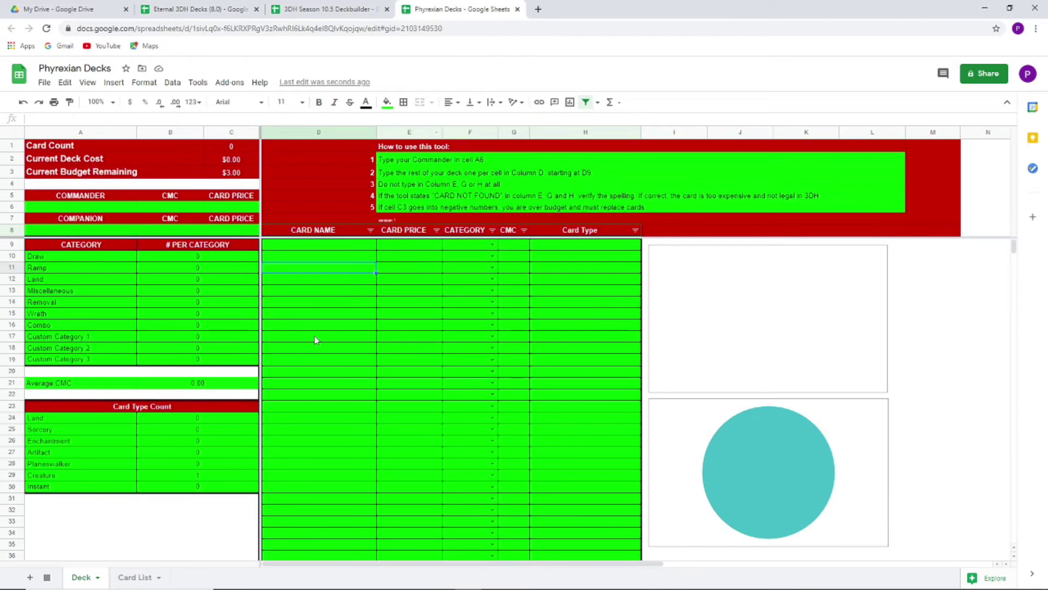
pyautogui.click(215, 8)
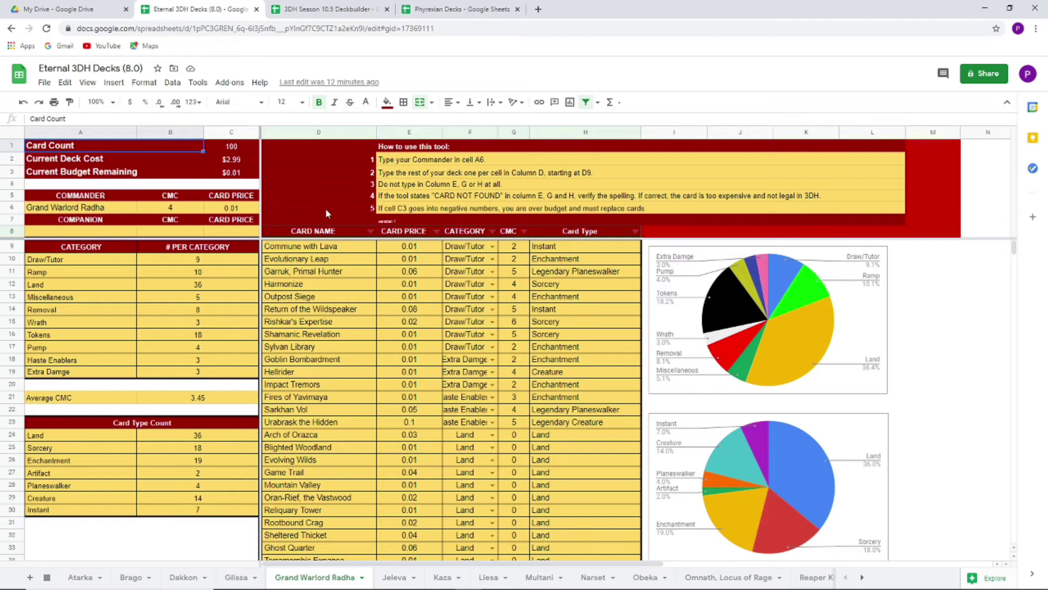
pyautogui.click(86, 210)
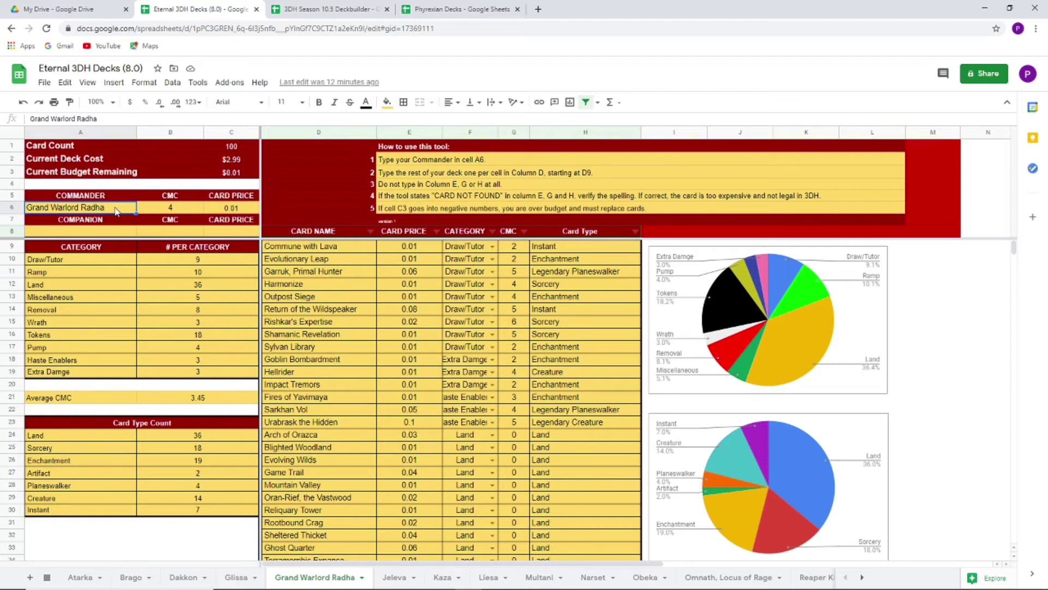
# Select Commune with Lava and review category names from Draw/Tutor down to Tokens
pyautogui.click(333, 250)
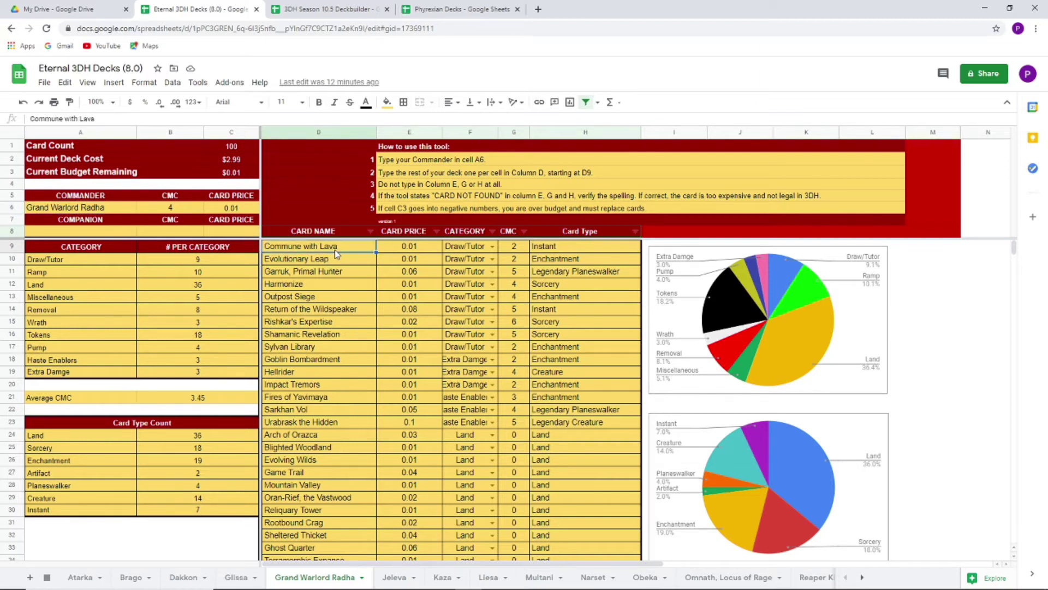
pyautogui.click(76, 262)
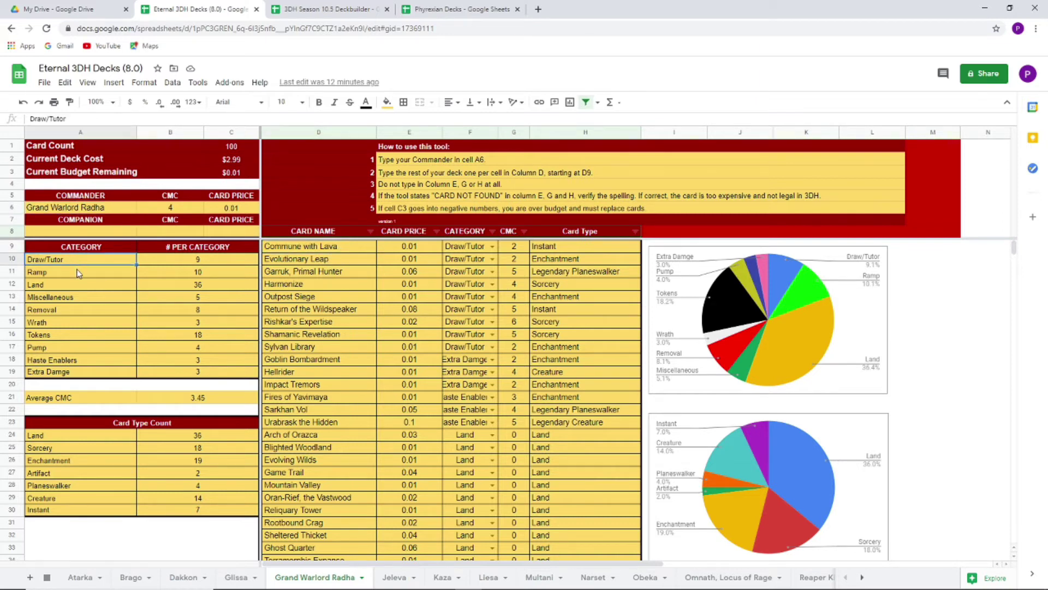
pyautogui.click(113, 271)
pyautogui.click(114, 284)
pyautogui.click(114, 297)
pyautogui.click(115, 310)
pyautogui.click(114, 323)
pyautogui.click(113, 338)
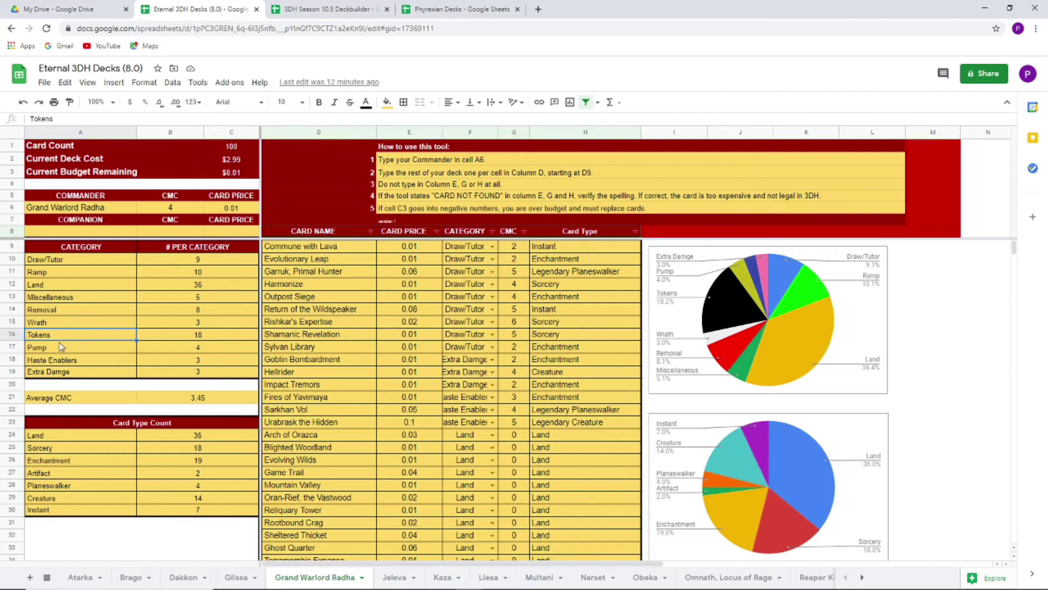
# Review the Pump, Haste Enablers and Extra Damge categories, then return to Draw/Tutor
pyautogui.click(84, 351)
pyautogui.click(77, 361)
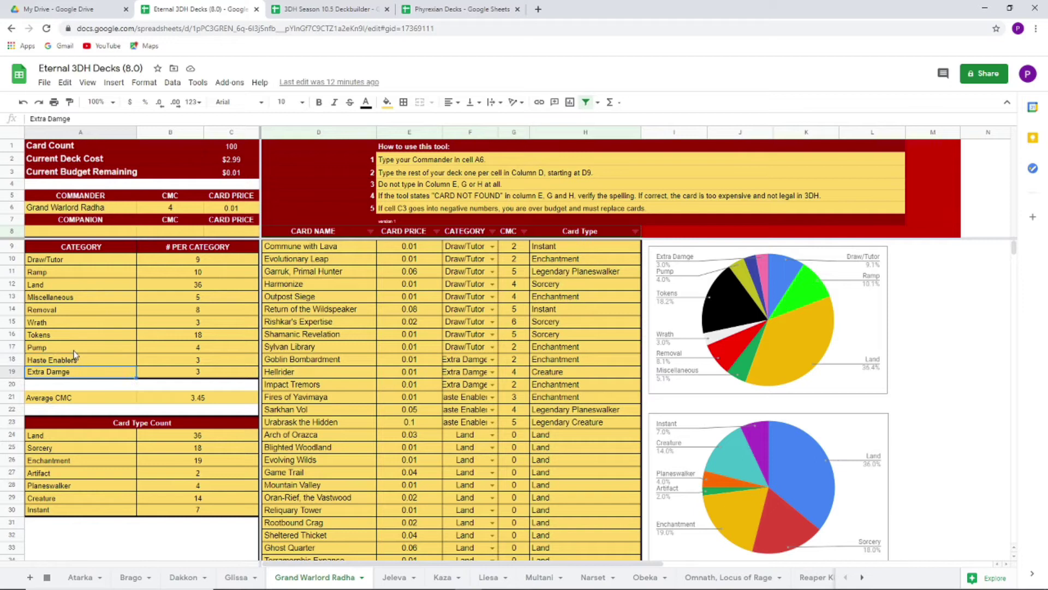
pyautogui.click(75, 350)
pyautogui.click(77, 369)
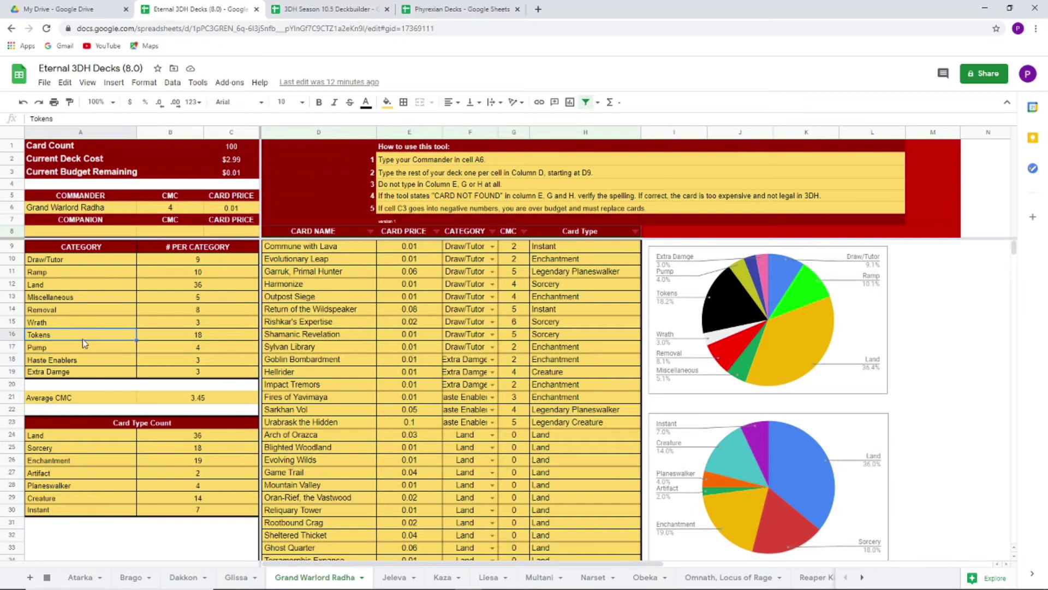
pyautogui.moveTo(84, 336); pyautogui.dragTo(84, 374)
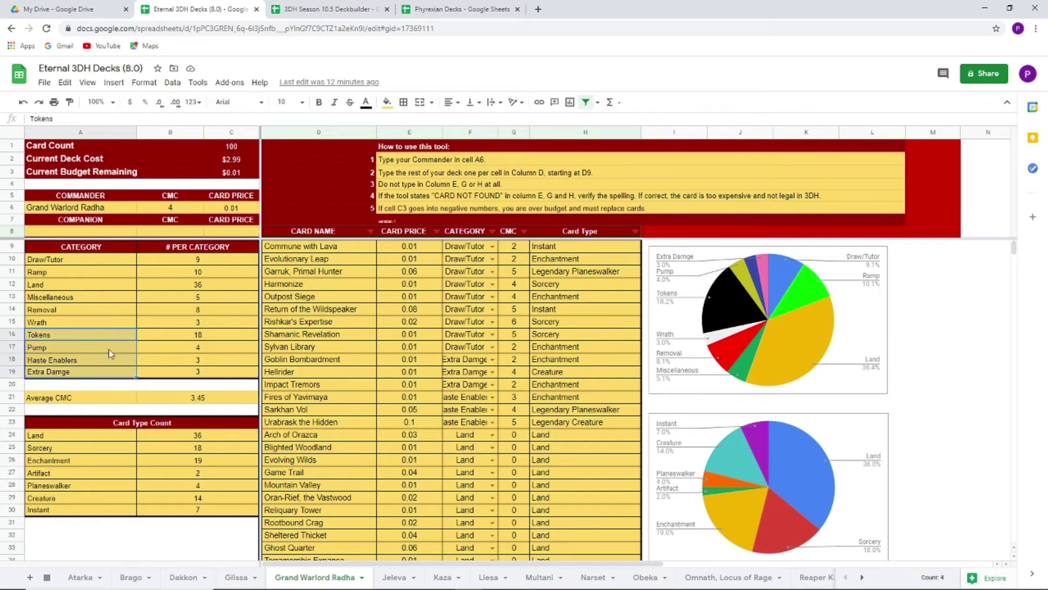
pyautogui.click(98, 259)
pyautogui.click(94, 336)
pyautogui.click(89, 260)
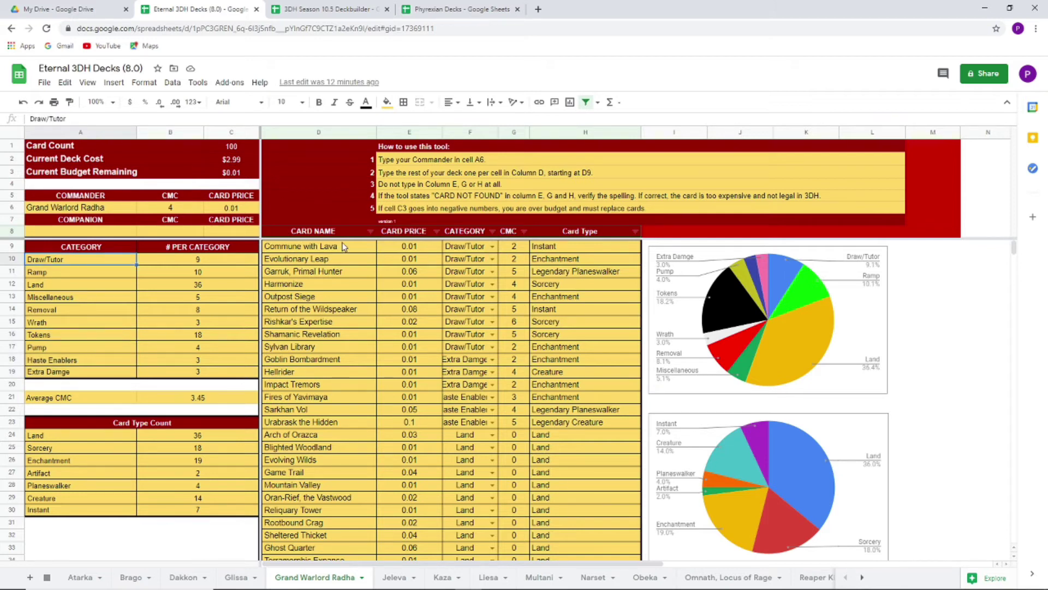
pyautogui.click(493, 246)
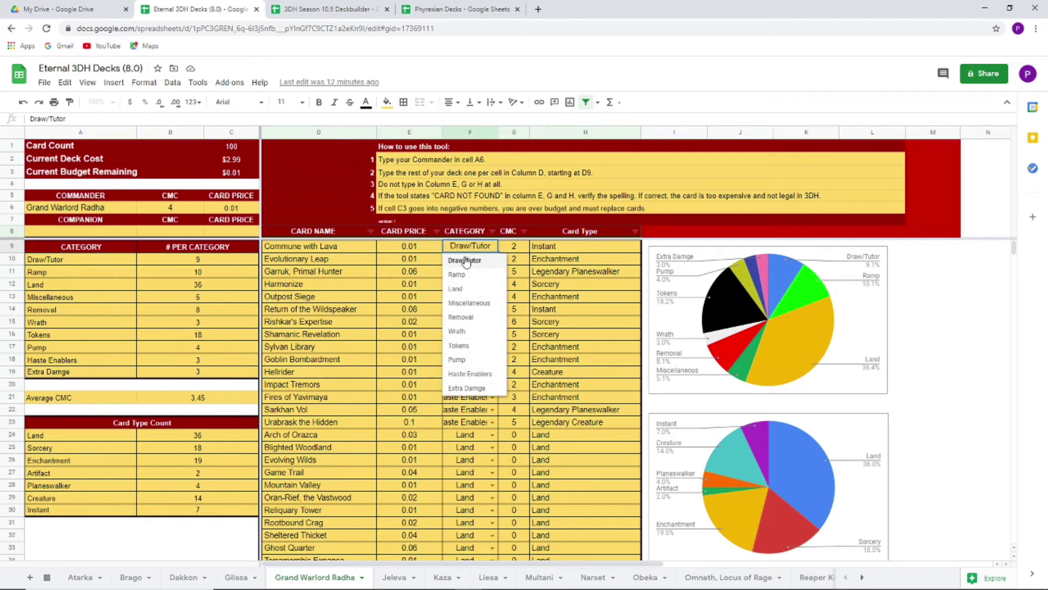
pyautogui.click(463, 289)
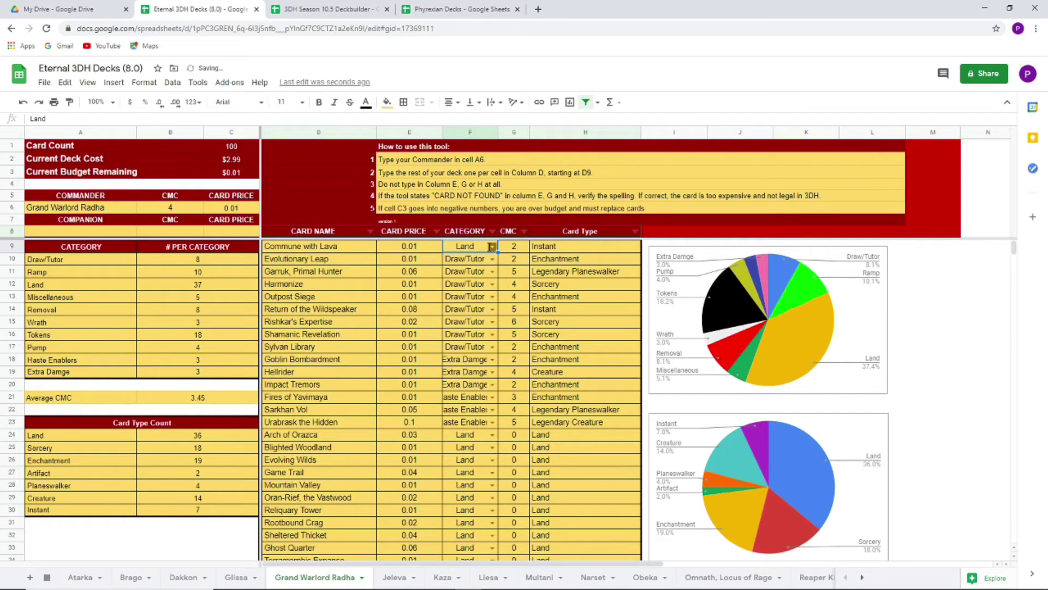
pyautogui.click(494, 247)
pyautogui.click(479, 262)
pyautogui.click(304, 250)
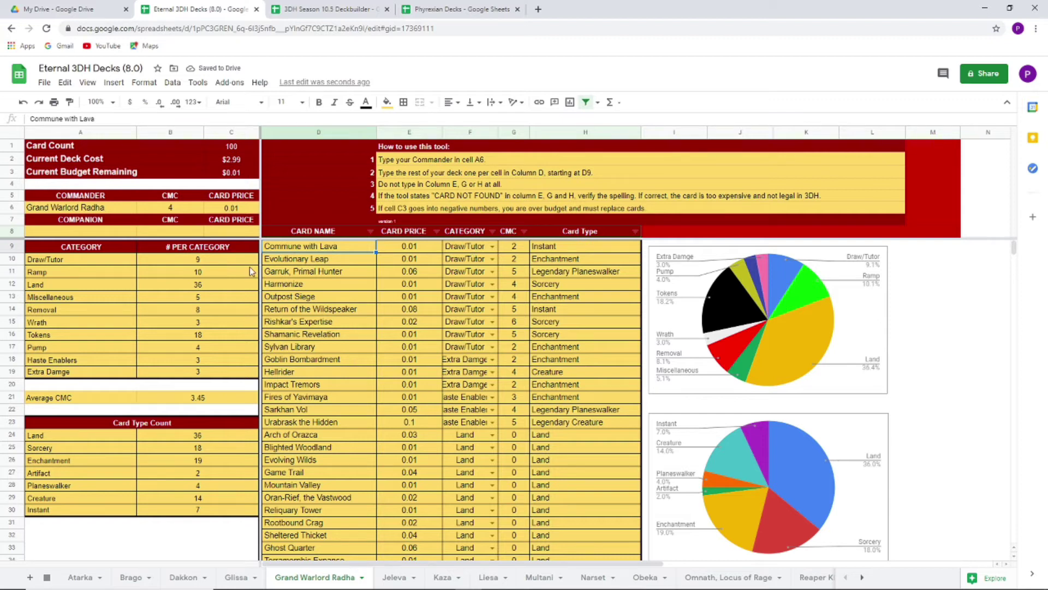
pyautogui.click(216, 260)
pyautogui.click(212, 274)
pyautogui.click(214, 286)
pyautogui.click(216, 298)
pyautogui.click(217, 311)
pyautogui.click(217, 324)
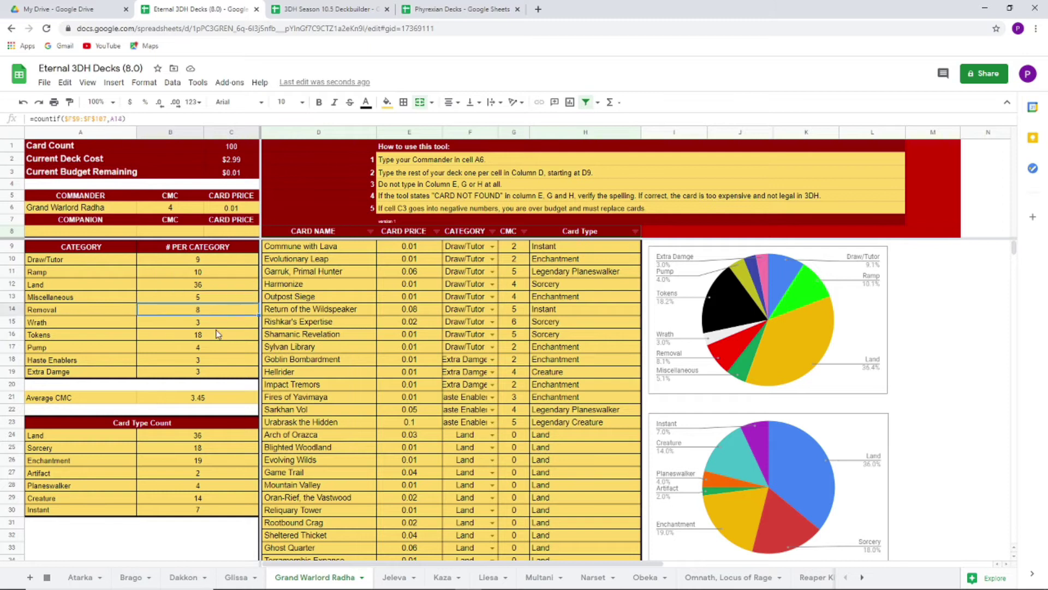
pyautogui.click(218, 286)
pyautogui.click(222, 334)
pyautogui.click(223, 347)
pyautogui.click(223, 359)
pyautogui.click(224, 372)
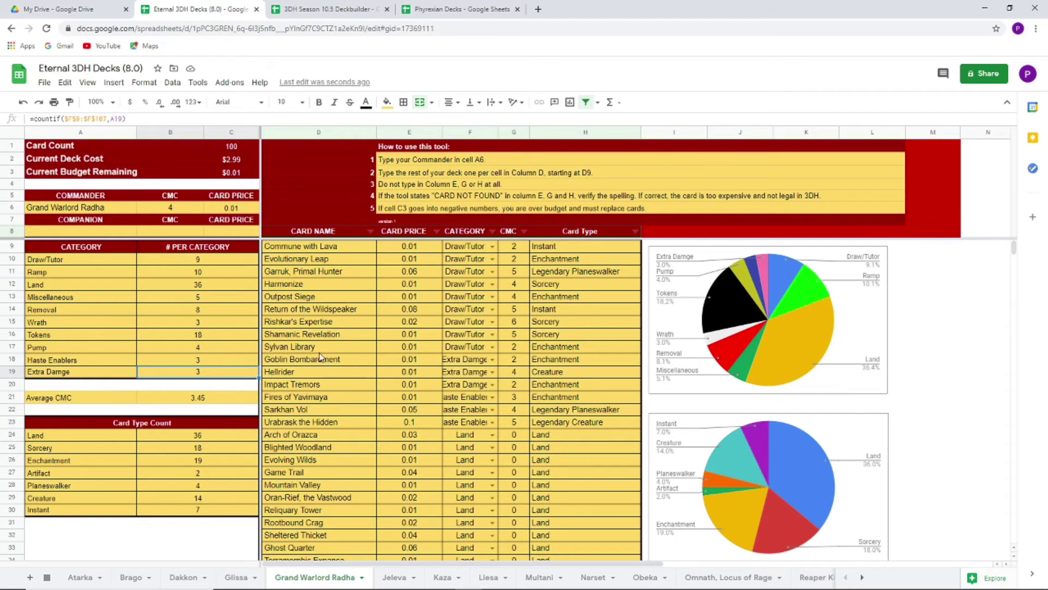
pyautogui.scroll(-1, 286, 309)
pyautogui.scroll(1, 287, 308)
pyautogui.click(95, 400)
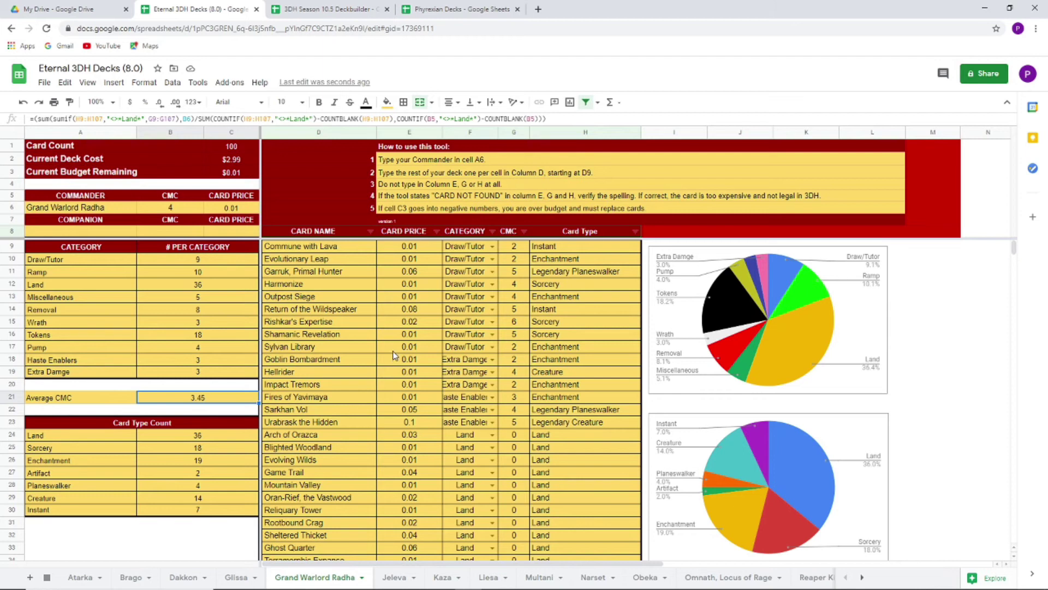
pyautogui.click(233, 236)
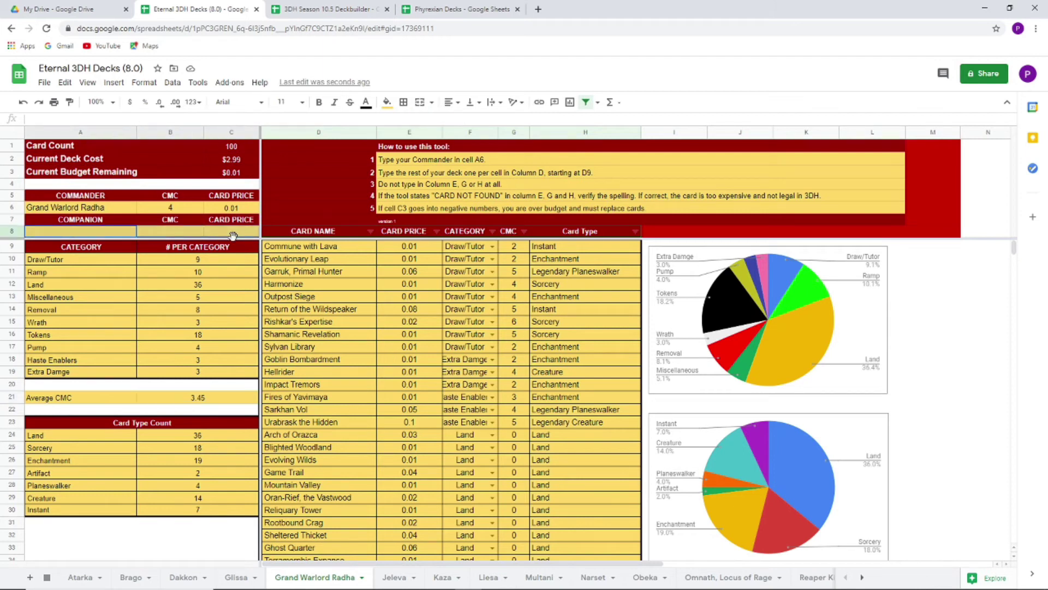
pyautogui.click(95, 238)
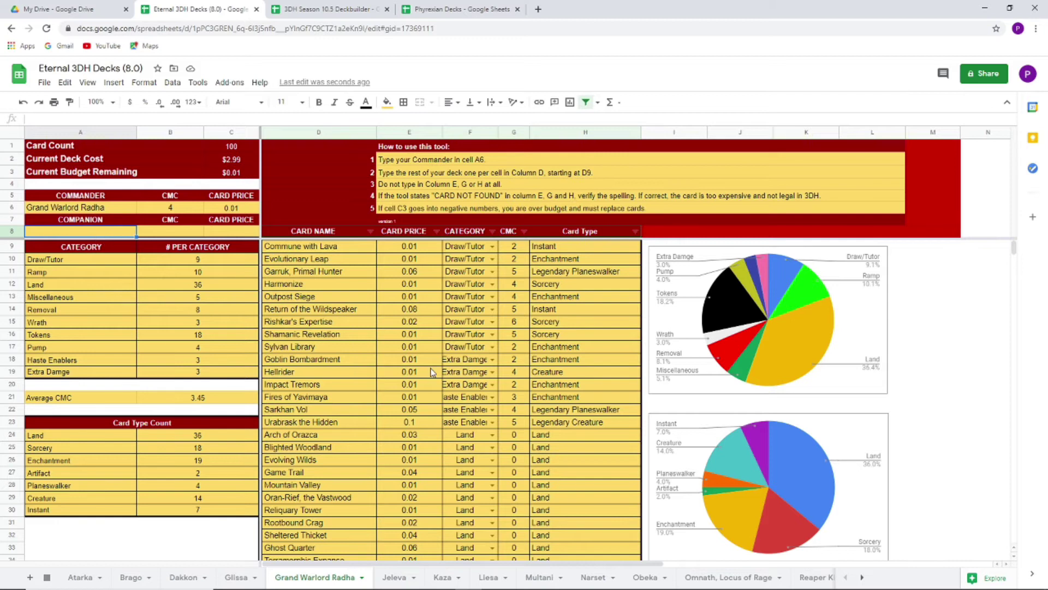
pyautogui.scroll(-2, 431, 371)
pyautogui.scroll(2, 368, 359)
pyautogui.scroll(-12, 383, 365)
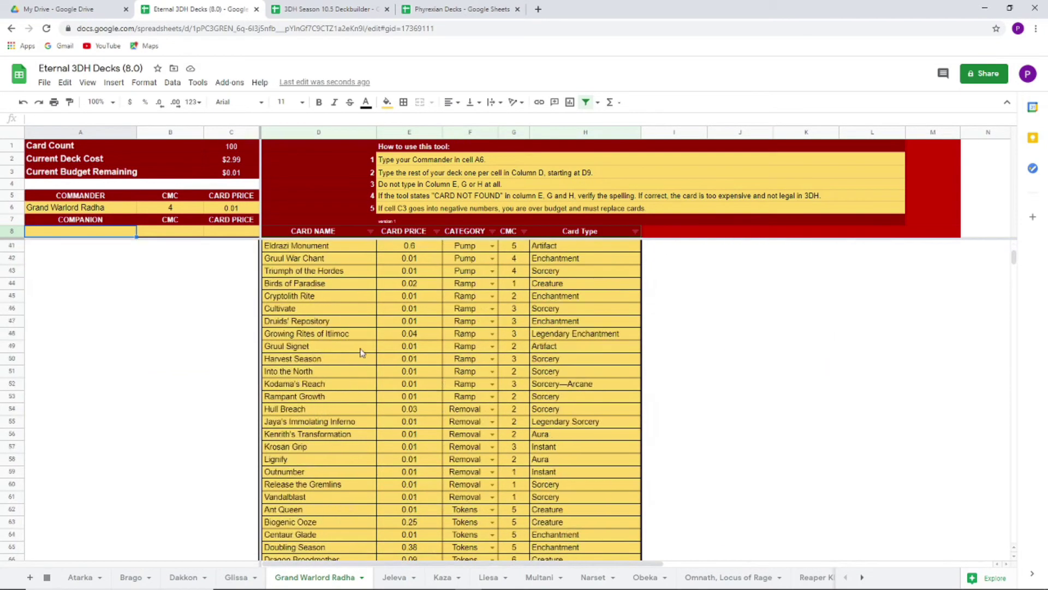
pyautogui.scroll(12, 357, 348)
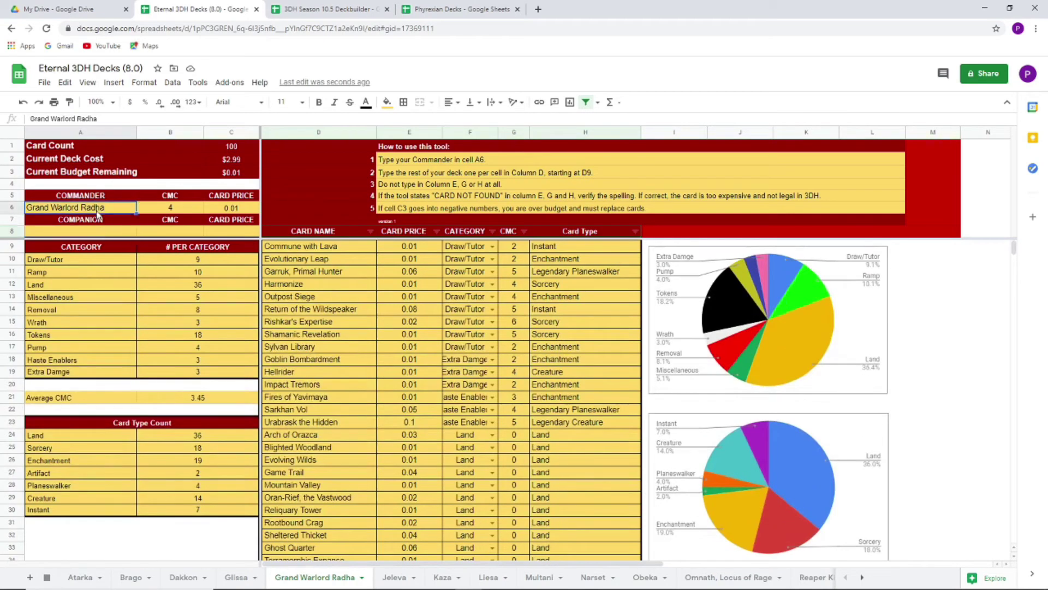
pyautogui.click(101, 209)
pyautogui.click(108, 236)
pyautogui.scroll(-5, 359, 321)
pyautogui.scroll(-15, 359, 322)
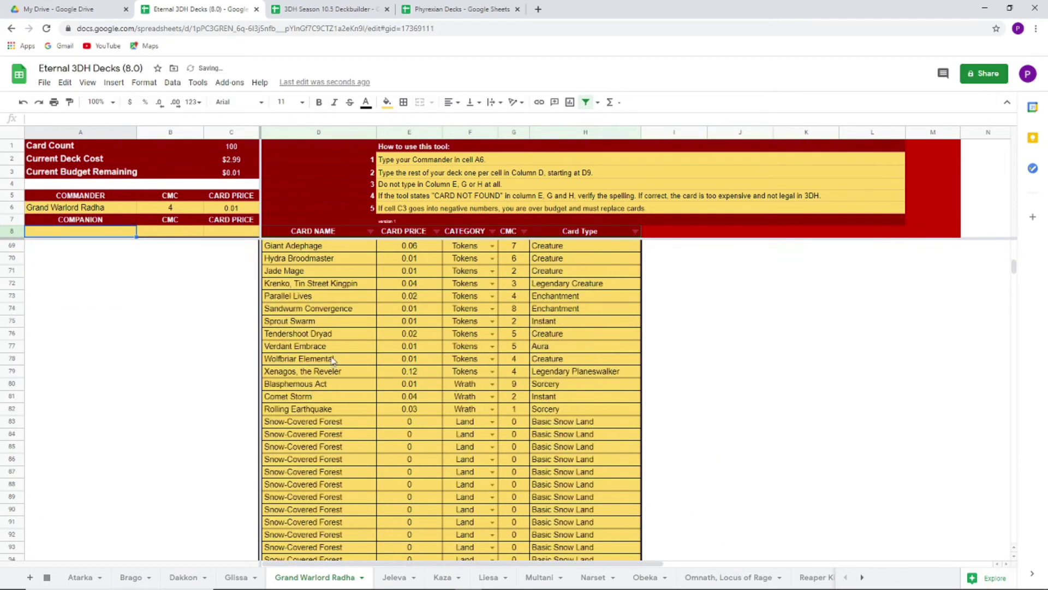
pyautogui.scroll(10, 335, 364)
pyautogui.scroll(12, 334, 364)
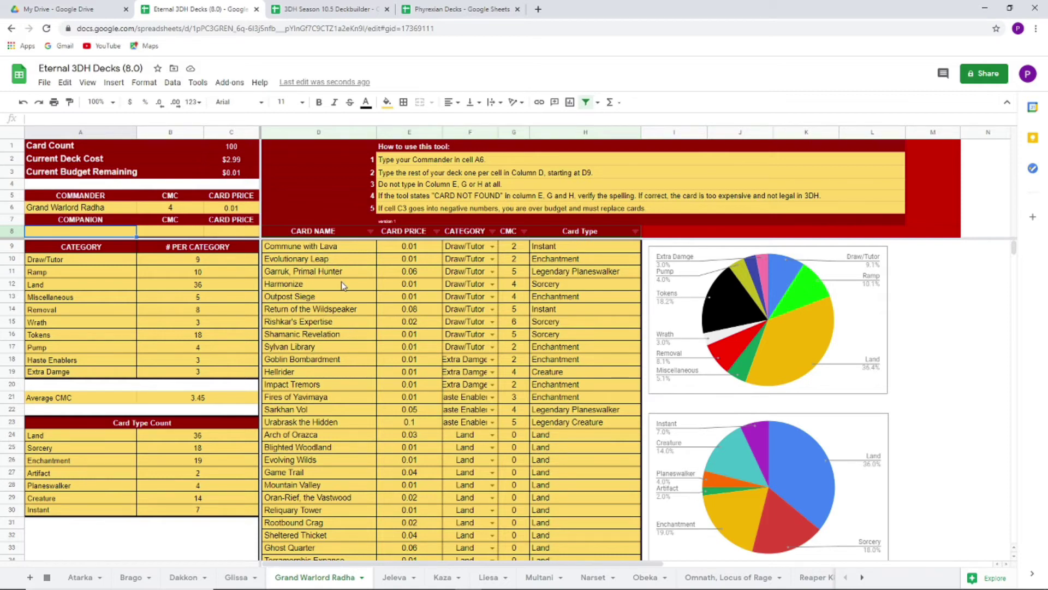
pyautogui.moveTo(343, 252); pyautogui.dragTo(329, 452)
pyautogui.scroll(-8, 568, 448)
pyautogui.scroll(-5, 306, 447)
pyautogui.scroll(-4, 330, 442)
pyautogui.scroll(7, 330, 434)
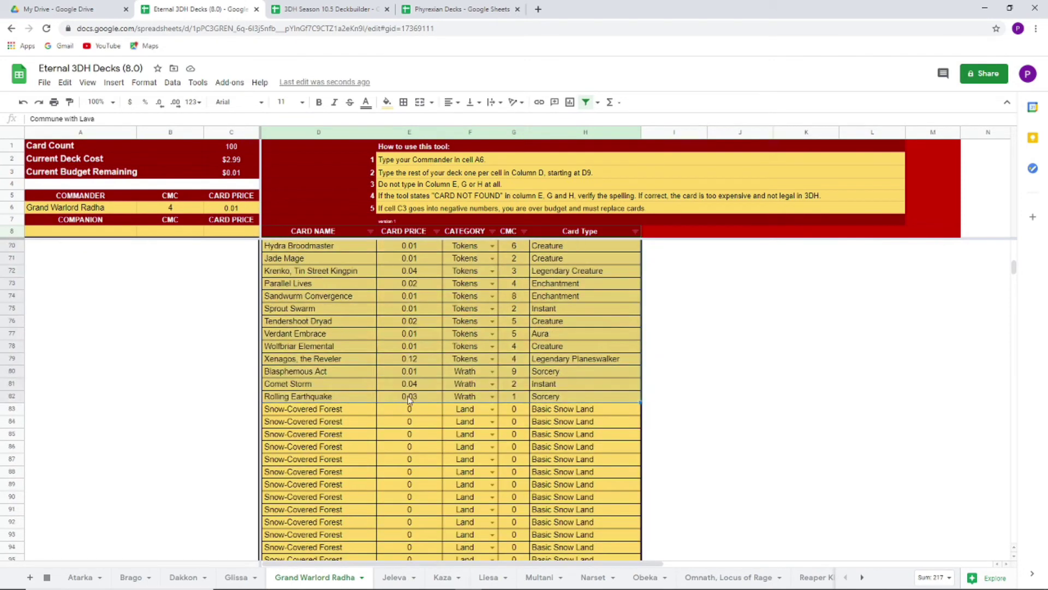
pyautogui.scroll(-3, 467, 458)
pyautogui.scroll(10, 460, 427)
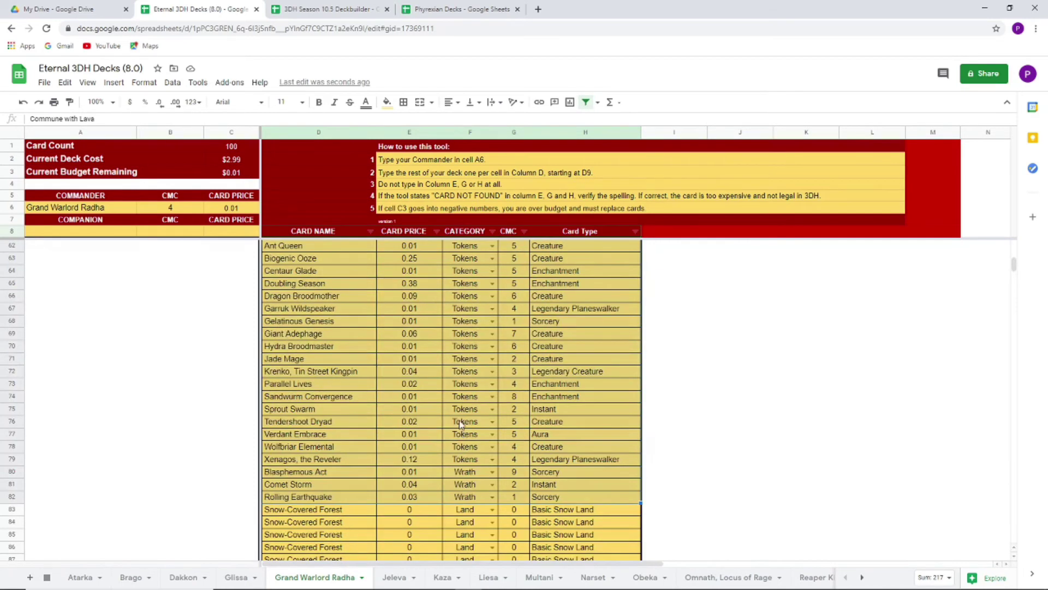
pyautogui.scroll(12, 460, 413)
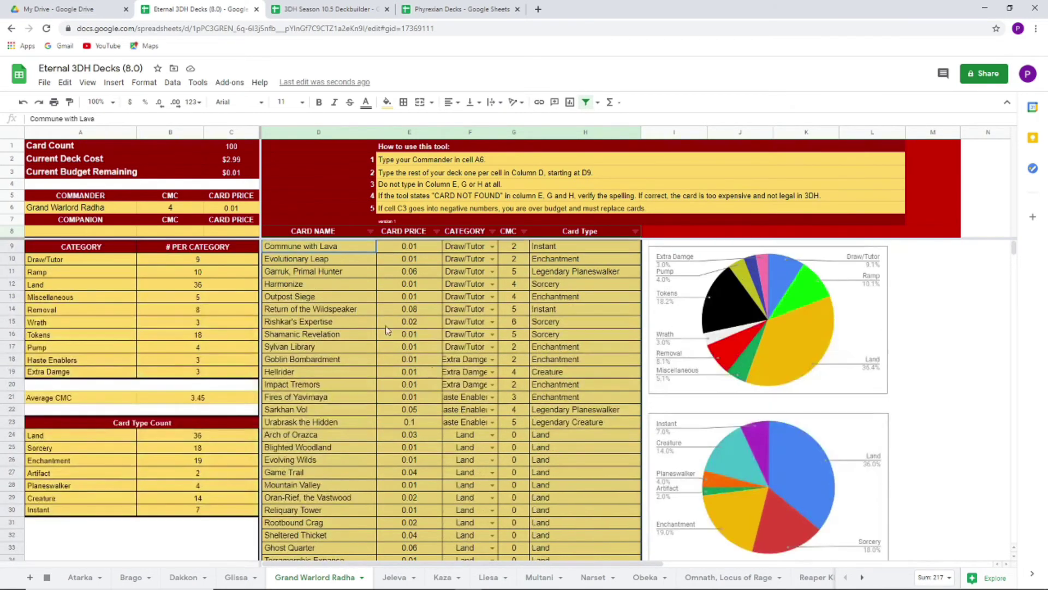
pyautogui.rightClick(323, 280)
pyautogui.click(369, 384)
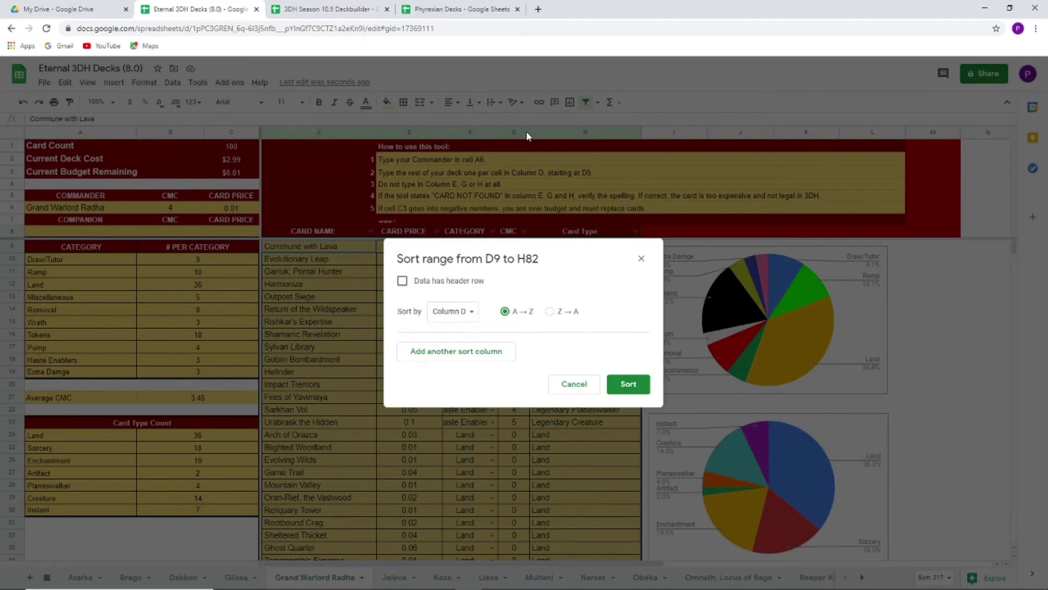
pyautogui.click(467, 316)
pyautogui.click(468, 325)
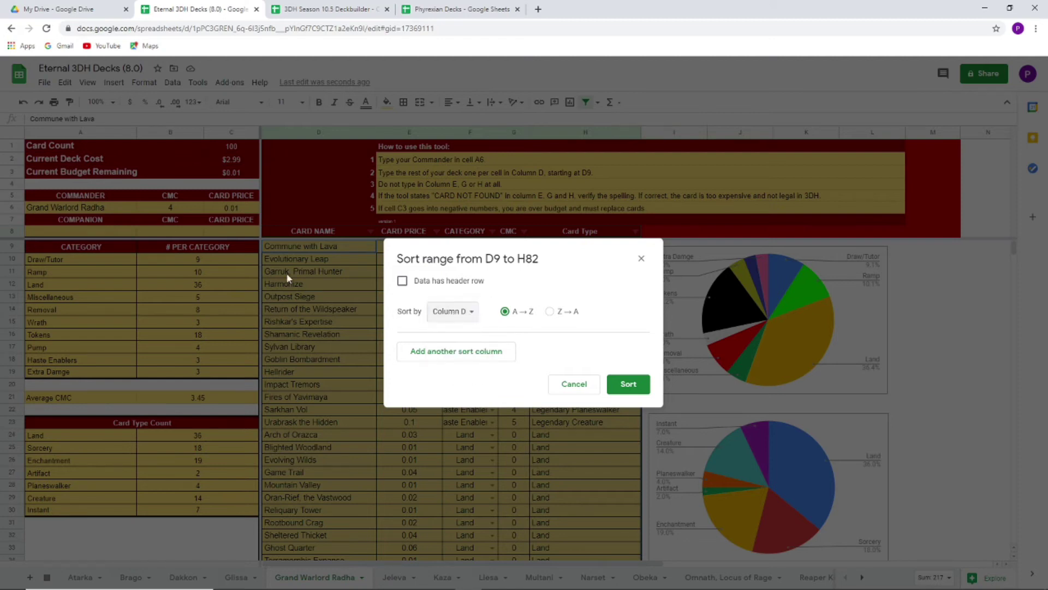
pyautogui.click(631, 385)
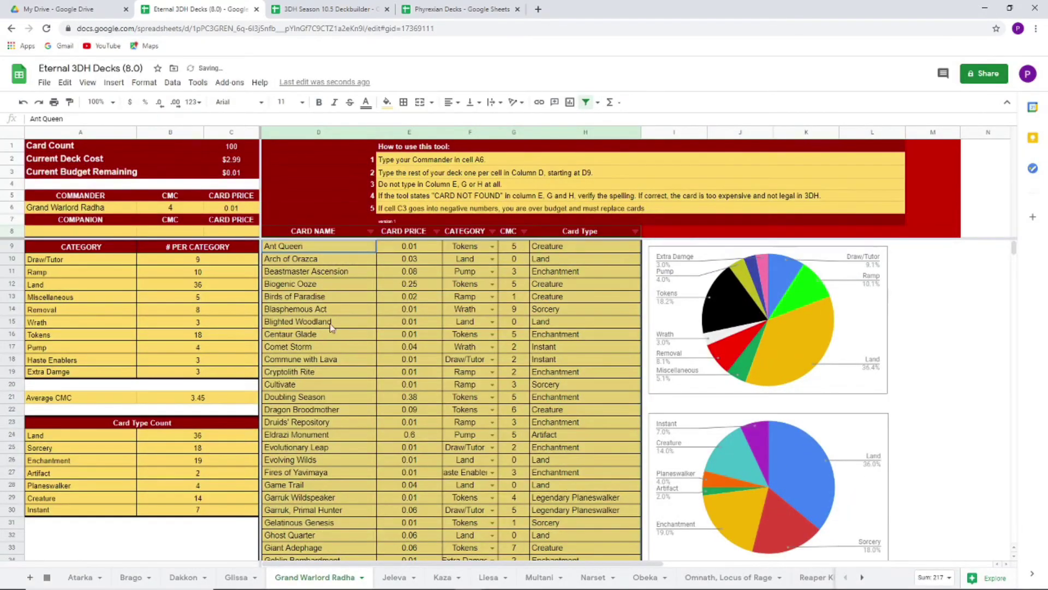
pyautogui.scroll(-9, 330, 324)
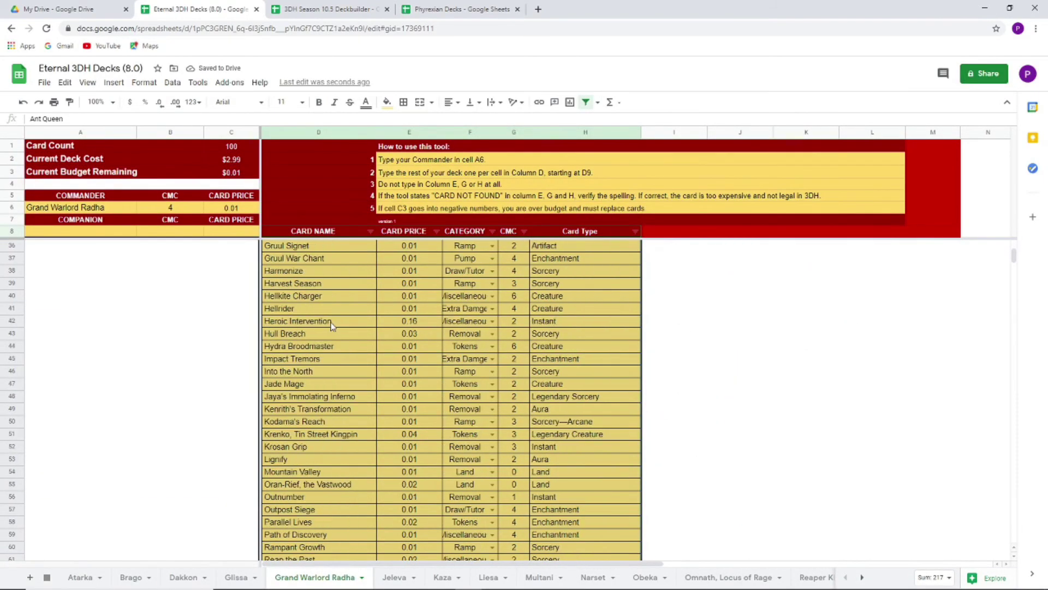
pyautogui.scroll(-1, 331, 328)
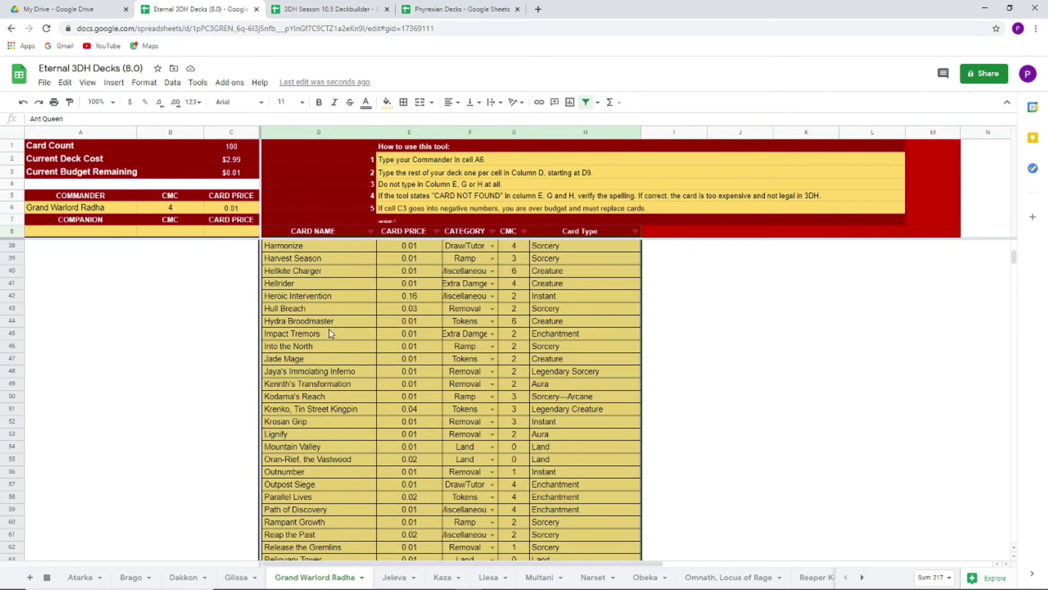
pyautogui.scroll(-2, 330, 334)
pyautogui.scroll(-5, 331, 330)
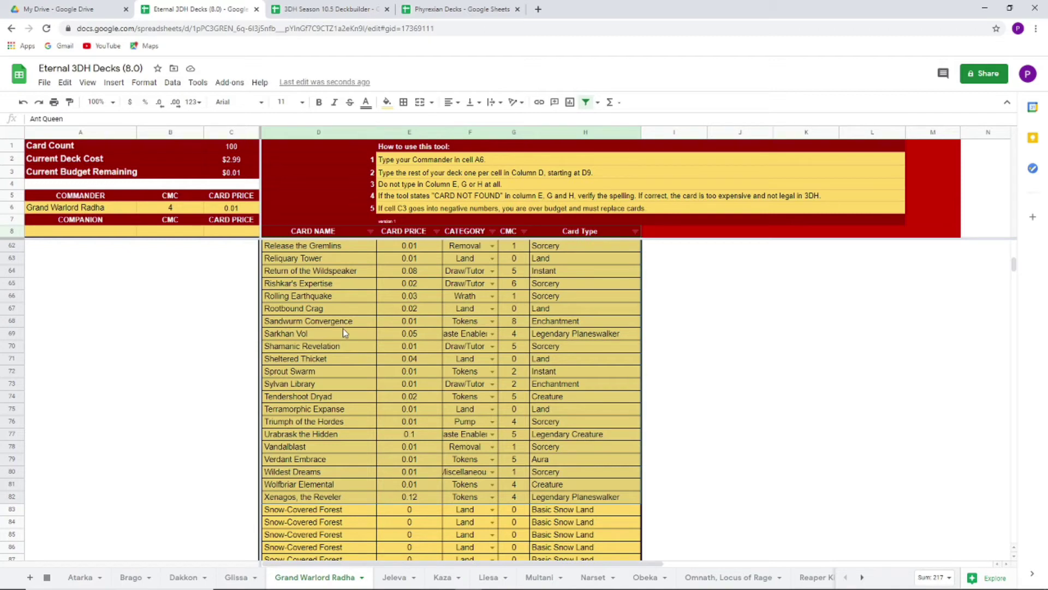
pyautogui.scroll(15, 343, 328)
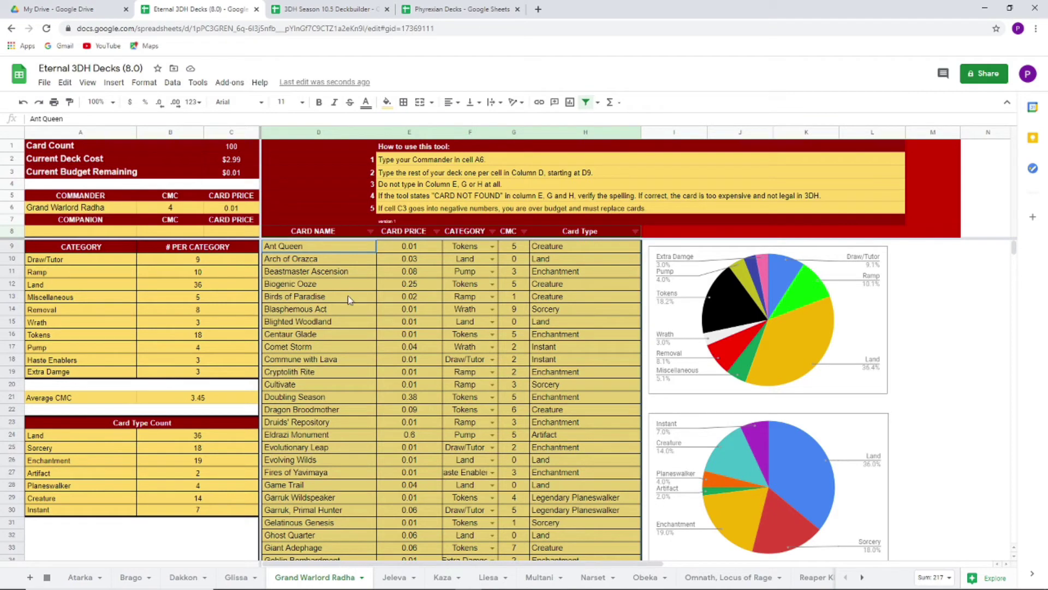
# Set up a sort of D9:H82 by price column E, Z→A
pyautogui.rightClick(339, 318)
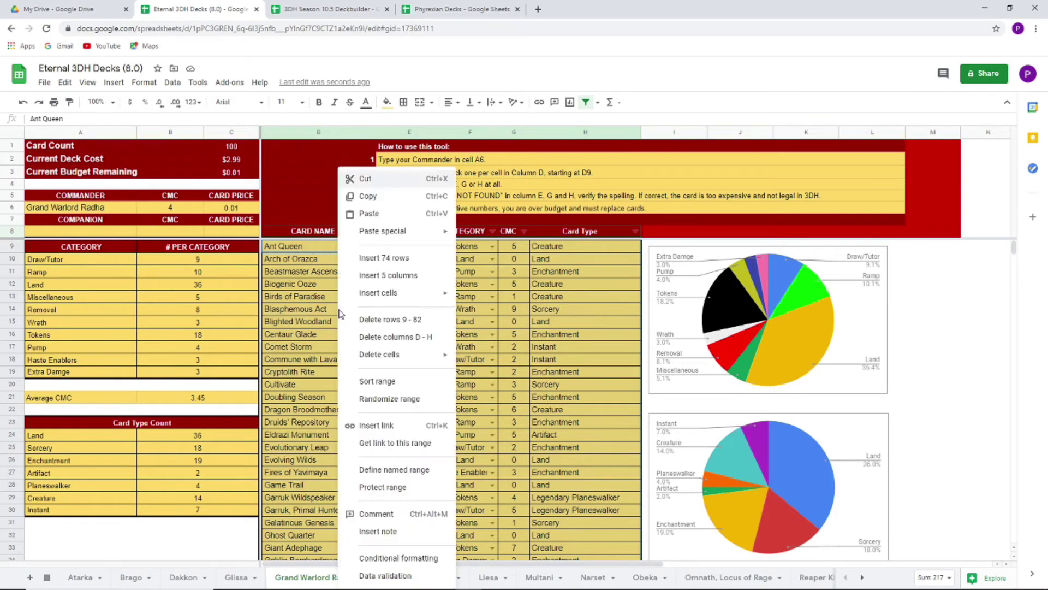
pyautogui.click(391, 382)
pyautogui.click(460, 316)
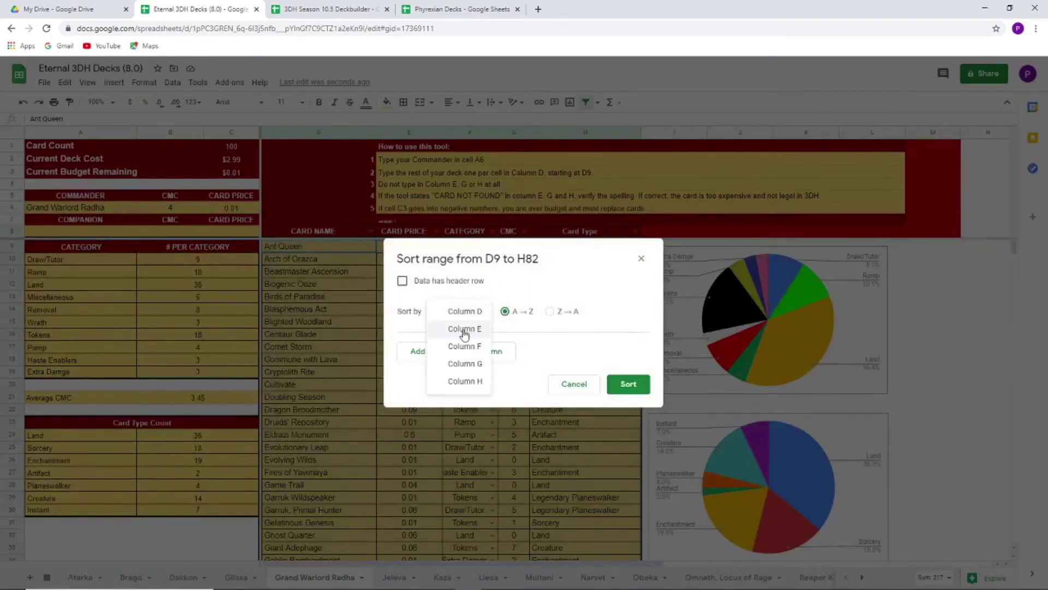
pyautogui.click(465, 330)
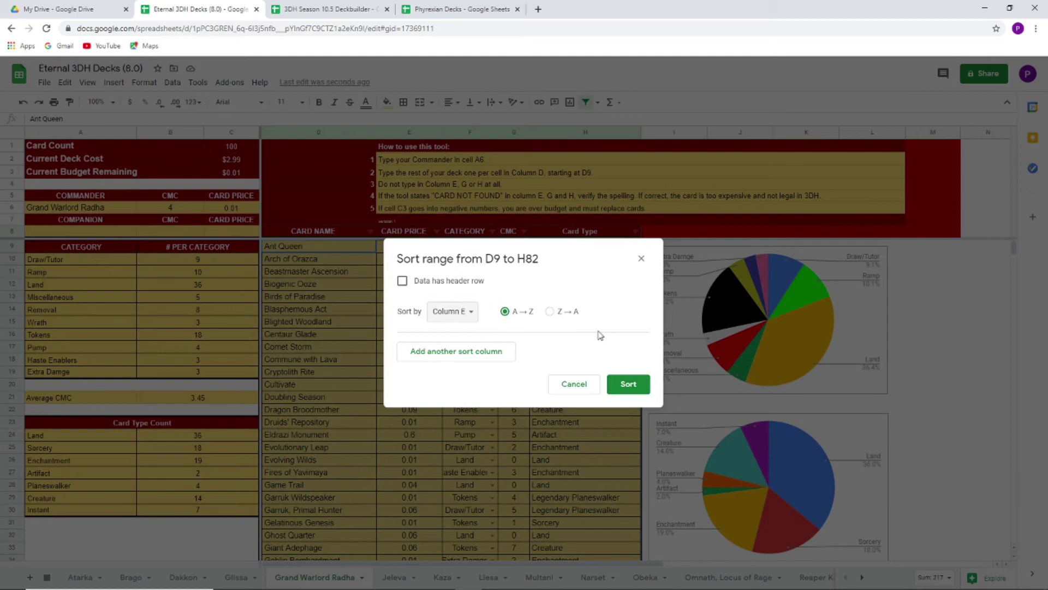
pyautogui.click(552, 315)
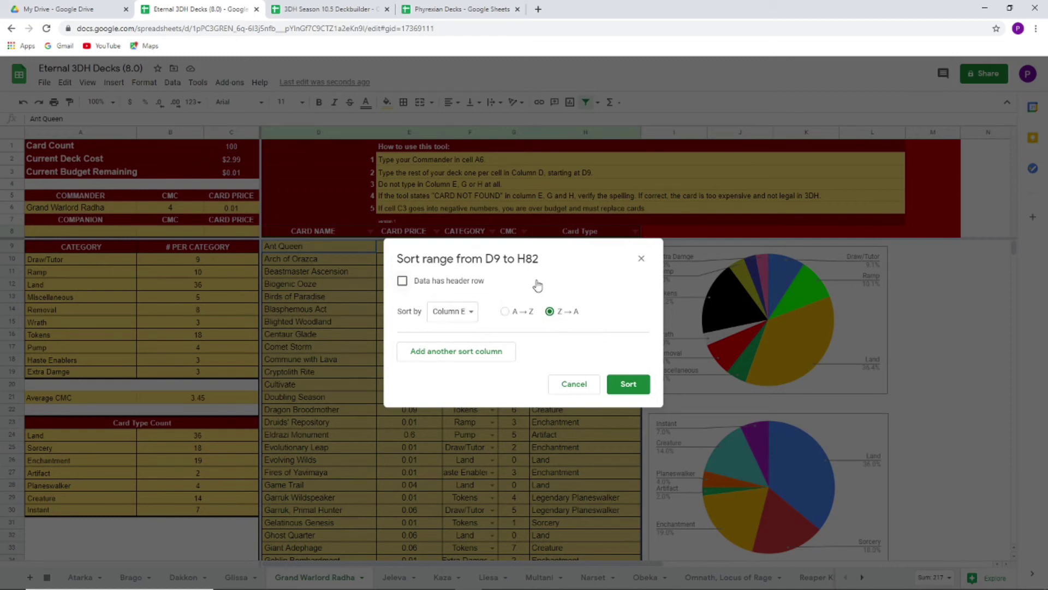
# Apply the price sort, then check the card prices and the C2 deck cost formula
pyautogui.click(629, 384)
pyautogui.click(421, 246)
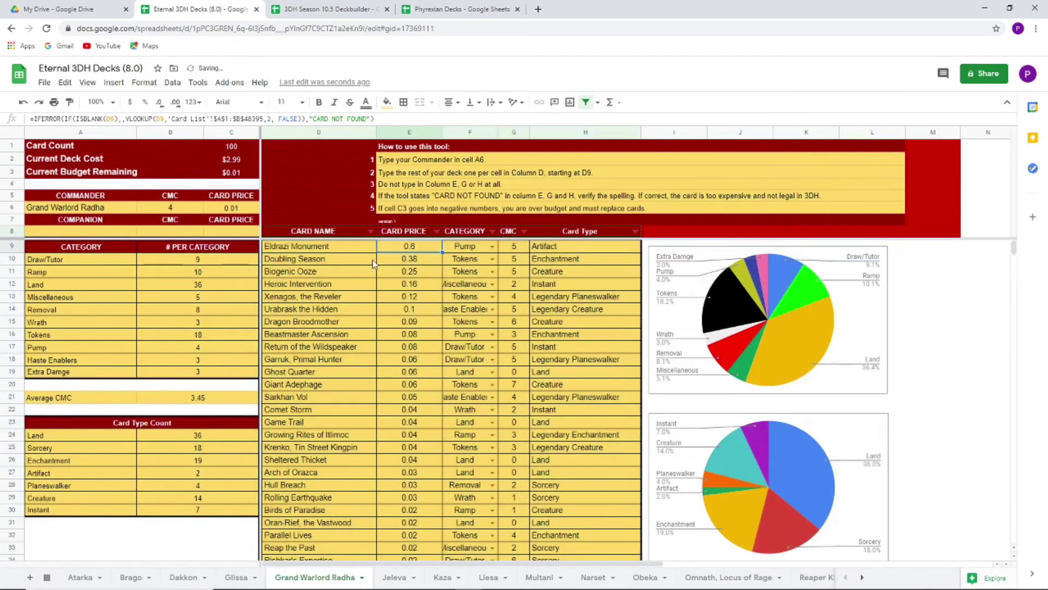
pyautogui.press('Left')
pyautogui.press('Right')
pyautogui.press('Down')
pyautogui.press('Down')
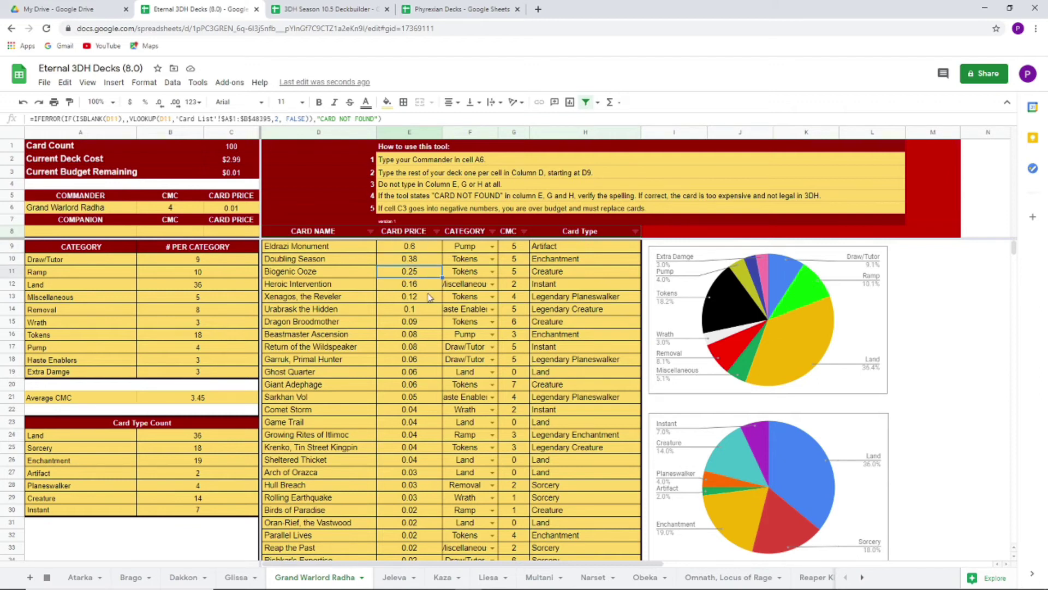
pyautogui.press('Down')
pyautogui.press('Down')
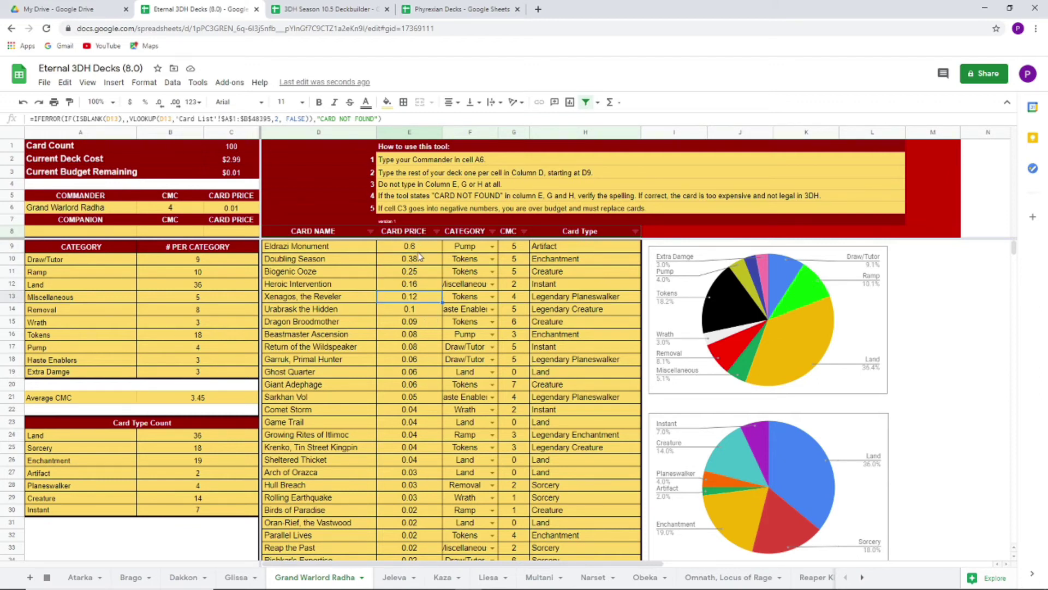
pyautogui.click(417, 249)
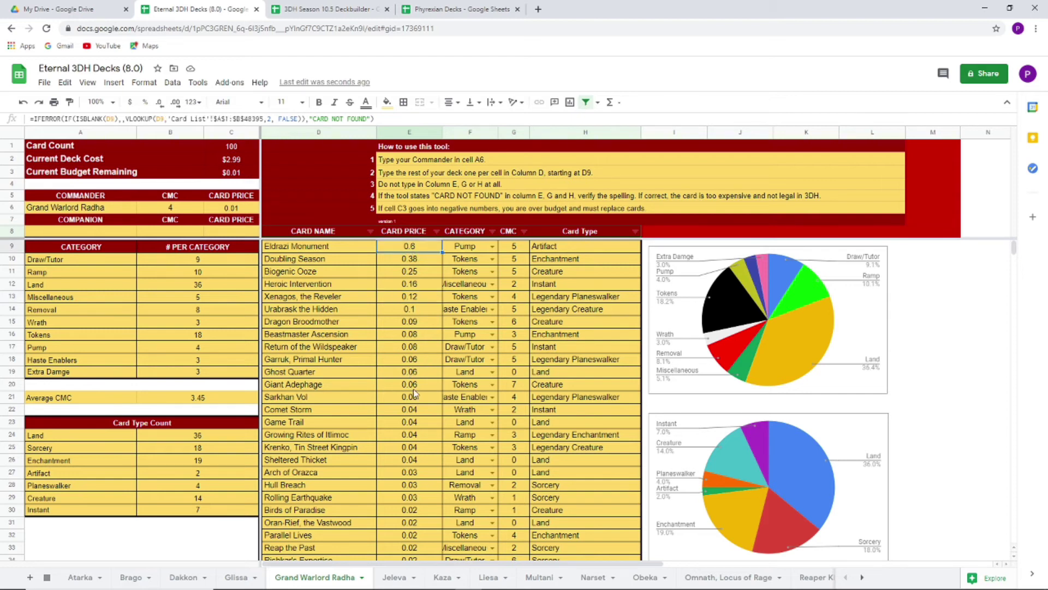
pyautogui.click(238, 161)
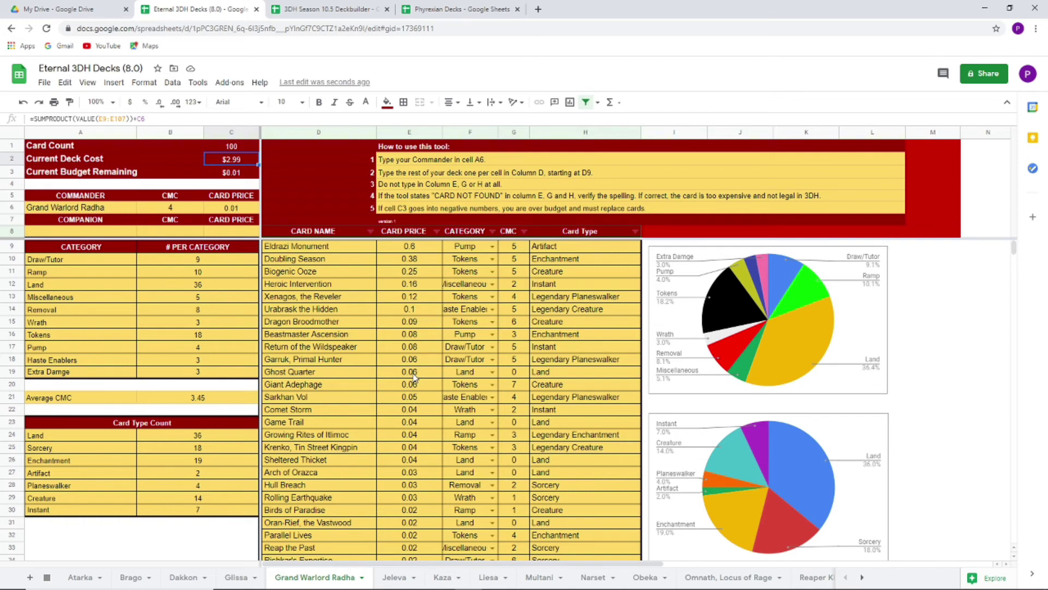
# Sort D9:H82 by category column F, A→Z
pyautogui.moveTo(327, 246); pyautogui.dragTo(584, 306)
pyautogui.scroll(-10, 579, 412)
pyautogui.scroll(-12, 565, 411)
pyautogui.rightClick(313, 306)
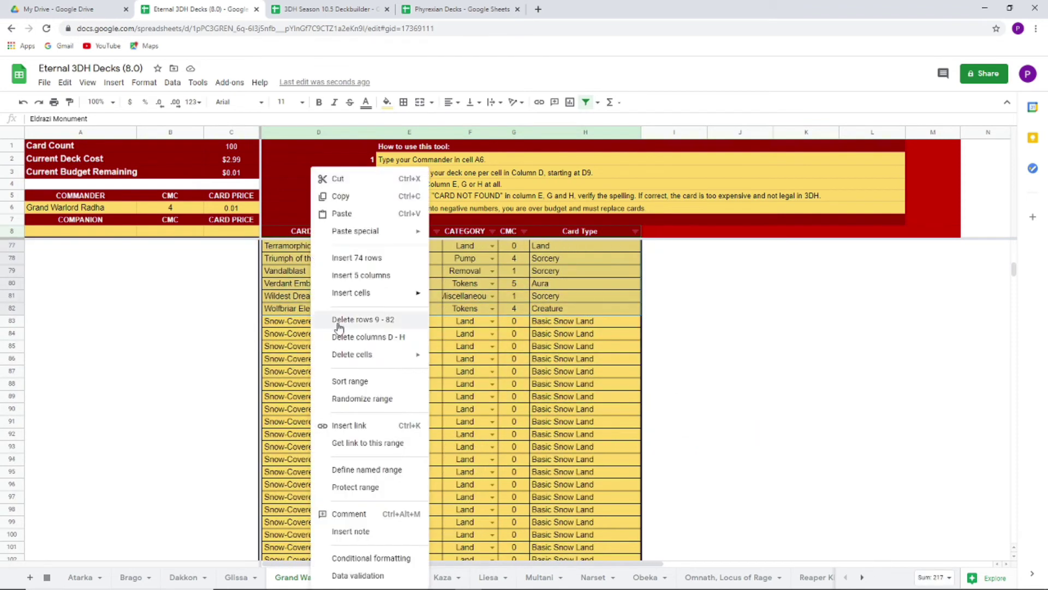
pyautogui.click(350, 381)
pyautogui.click(440, 311)
pyautogui.click(465, 350)
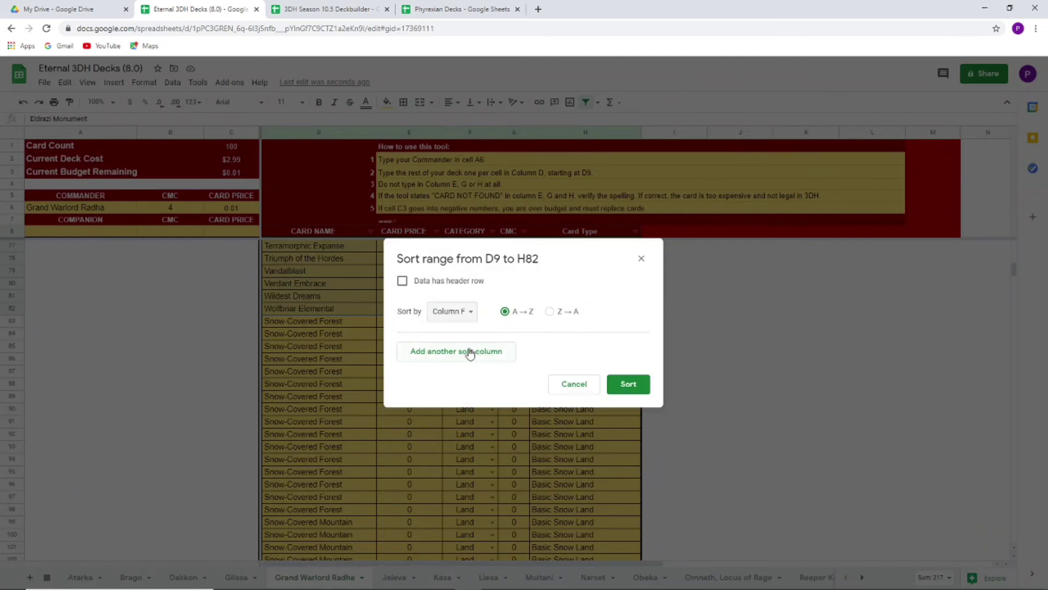
pyautogui.click(627, 385)
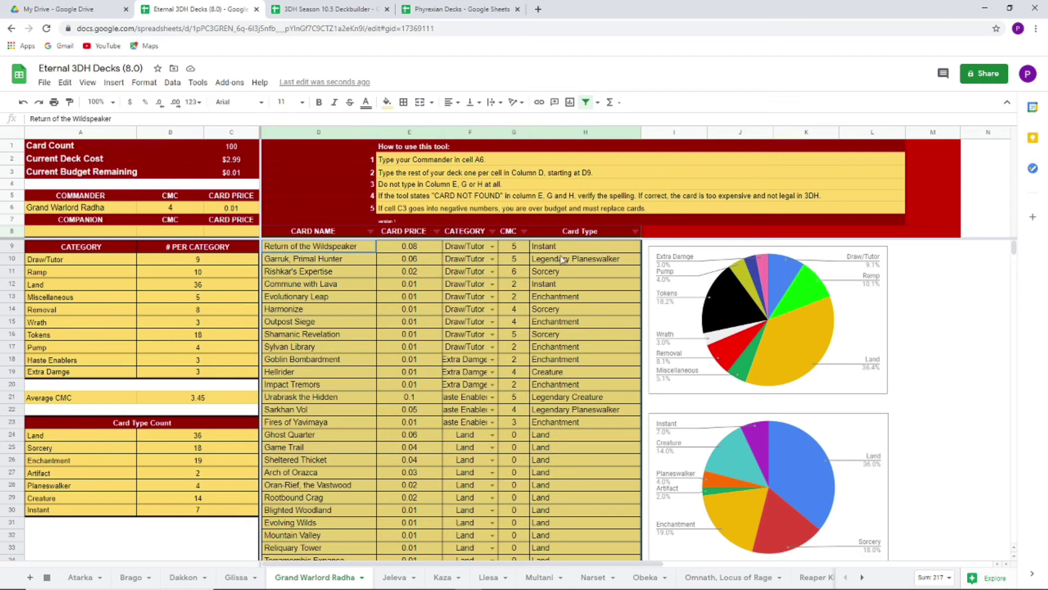
# Sort D9:H82 by CMC column G, Z→A
pyautogui.rightClick(330, 308)
pyautogui.click(374, 381)
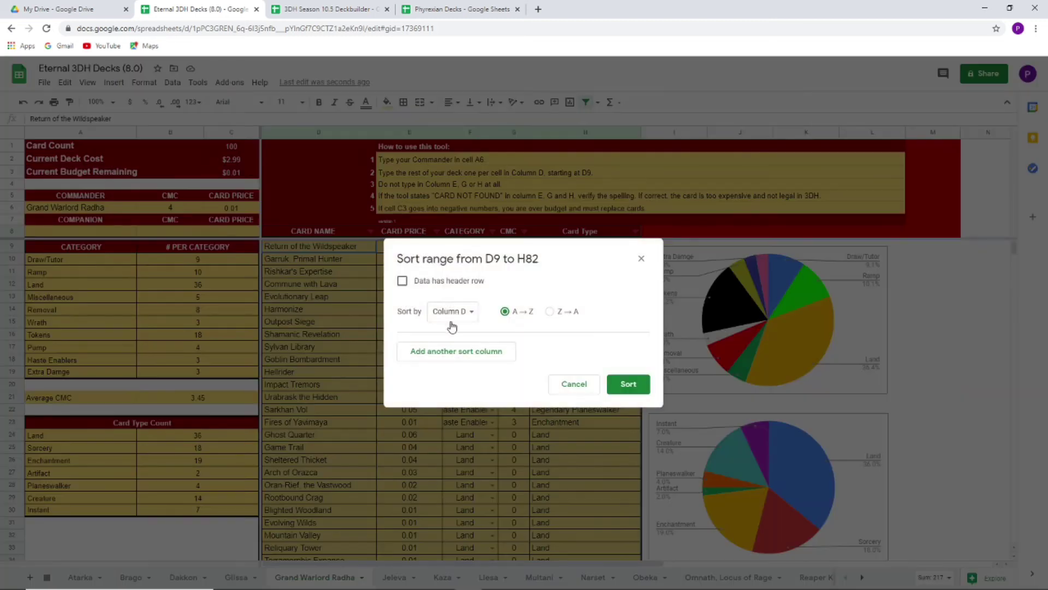
pyautogui.click(453, 318)
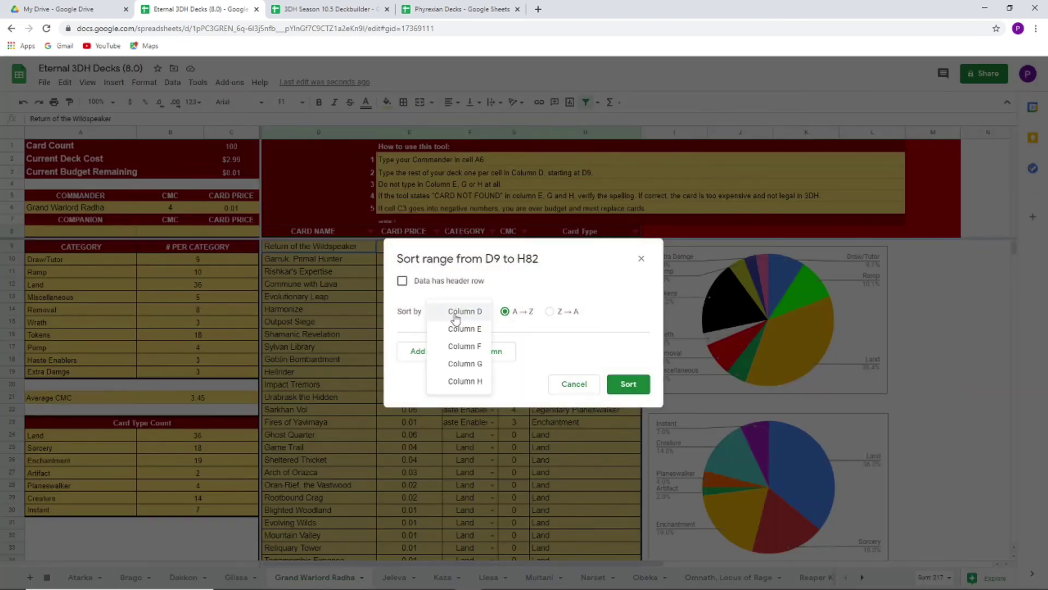
pyautogui.click(468, 369)
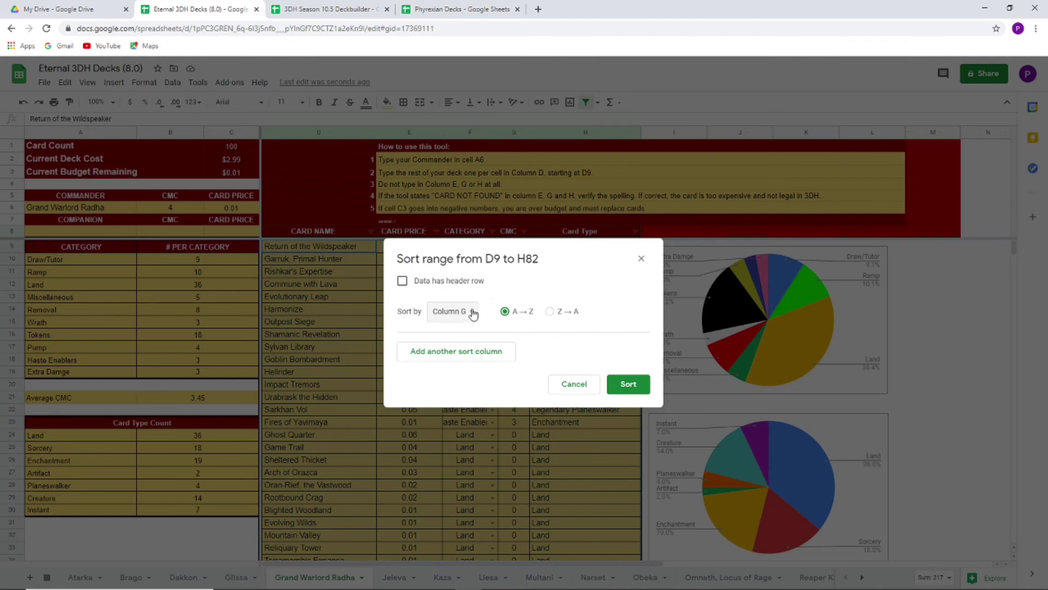
pyautogui.click(549, 311)
pyautogui.click(628, 385)
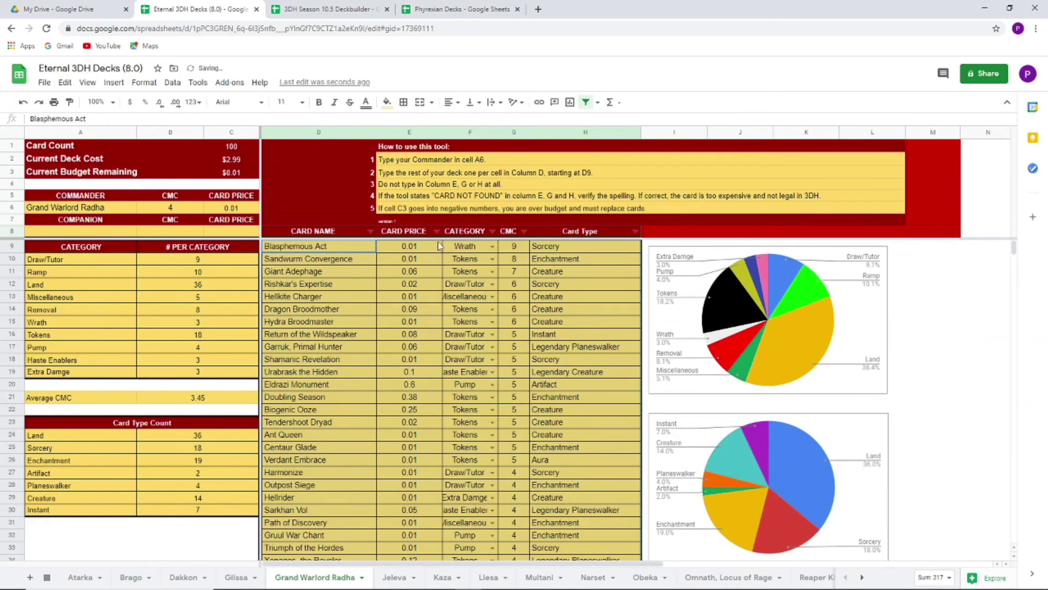
# Review the CMC values, selecting the CMC 5 cards in rows 16–26 and the whole list
pyautogui.click(520, 257)
pyautogui.press('Down')
pyautogui.press('Down')
pyautogui.press('Down')
pyautogui.press('Down')
pyautogui.press('Down')
pyautogui.press('Down')
pyautogui.press('Down')
pyautogui.moveTo(304, 335); pyautogui.dragTo(609, 460)
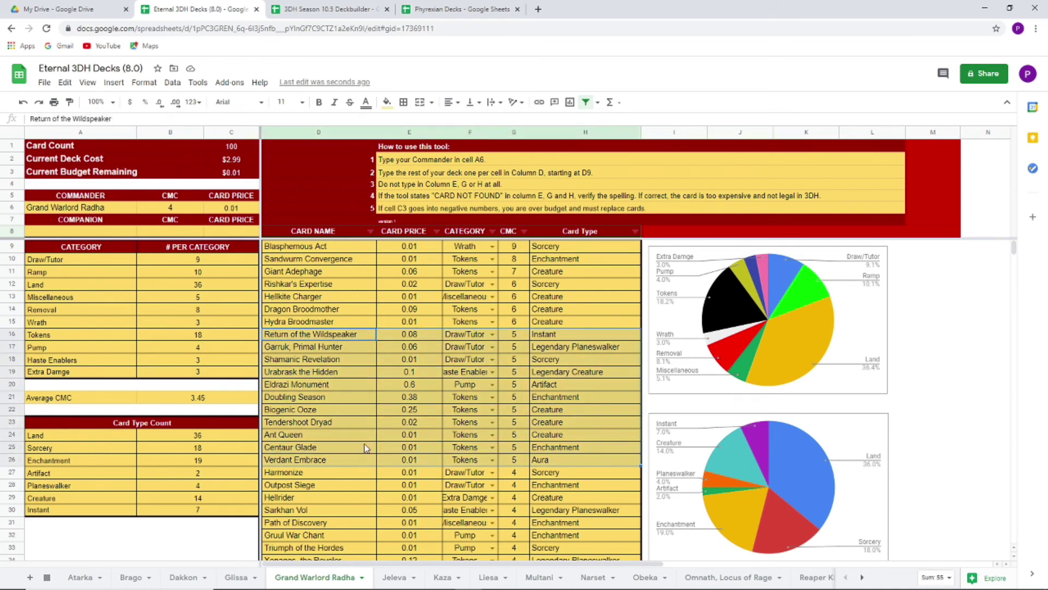
pyautogui.scroll(-5, 460, 422)
pyautogui.scroll(5, 461, 421)
pyautogui.click(333, 249)
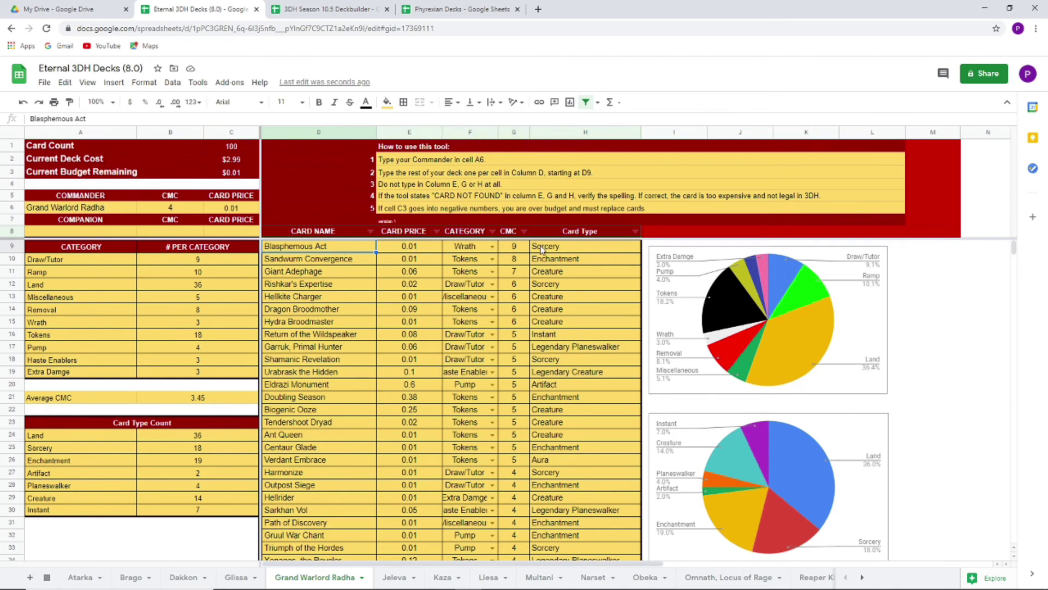
pyautogui.scroll(-5, 540, 346)
pyautogui.scroll(5, 542, 348)
pyautogui.moveTo(347, 249); pyautogui.dragTo(577, 435)
pyautogui.scroll(-10, 578, 418)
pyautogui.scroll(-12, 573, 398)
pyautogui.scroll(2, 574, 398)
# Sort the deck range alphabetically by card name column D
pyautogui.rightClick(295, 324)
pyautogui.click(350, 379)
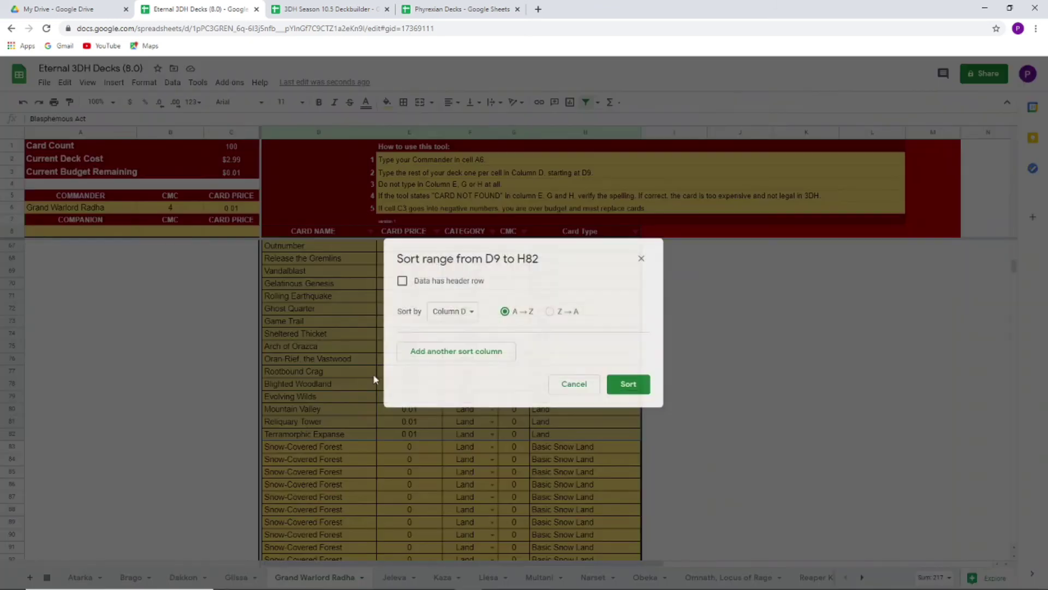
pyautogui.click(454, 315)
pyautogui.click(465, 311)
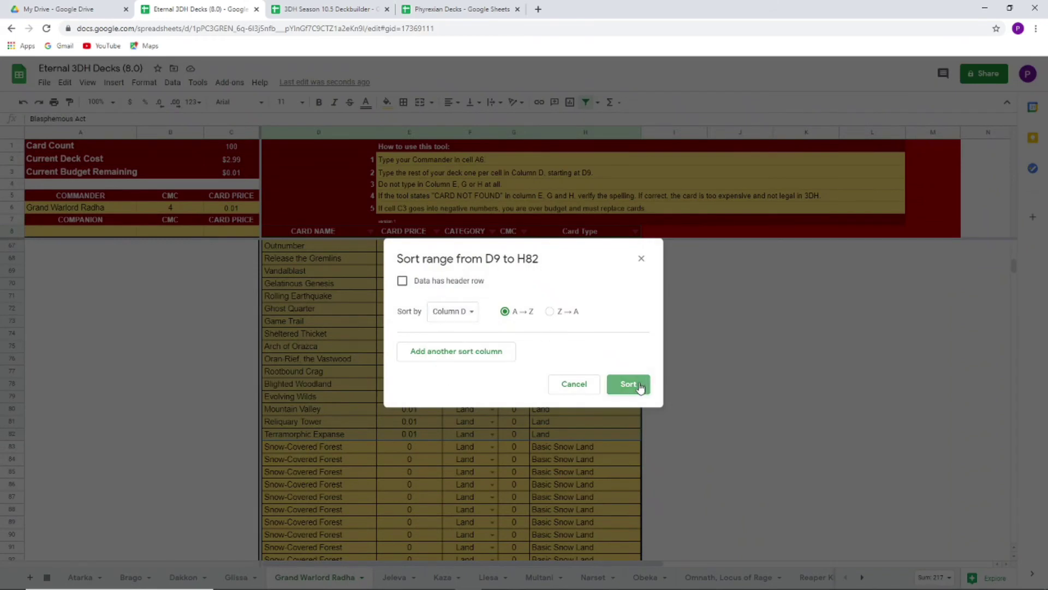
pyautogui.click(628, 384)
# Sort the deck range by CMC column G
pyautogui.rightClick(309, 311)
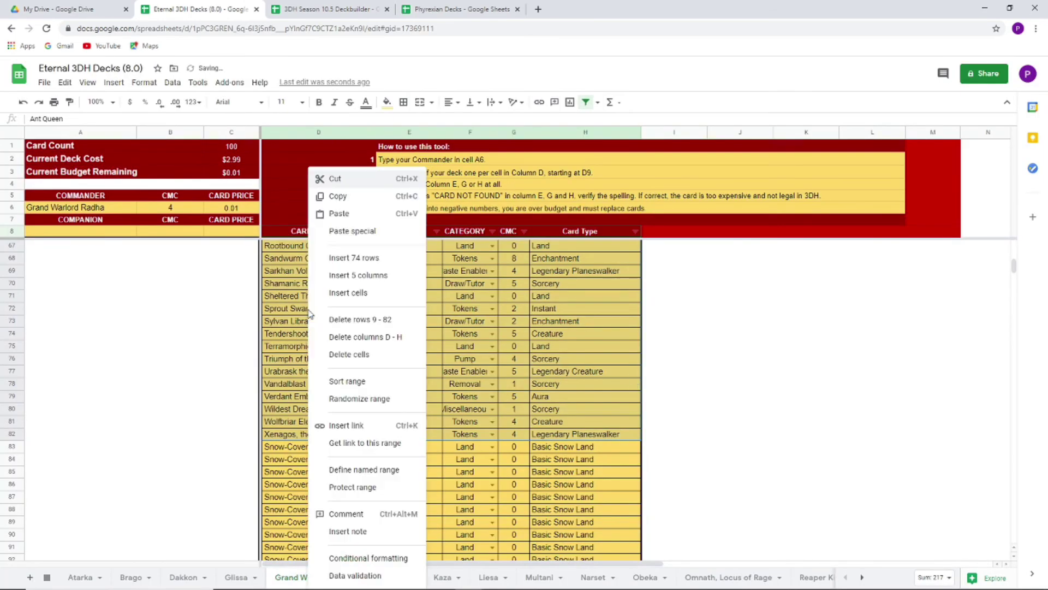
pyautogui.click(350, 379)
pyautogui.click(465, 311)
pyautogui.click(476, 364)
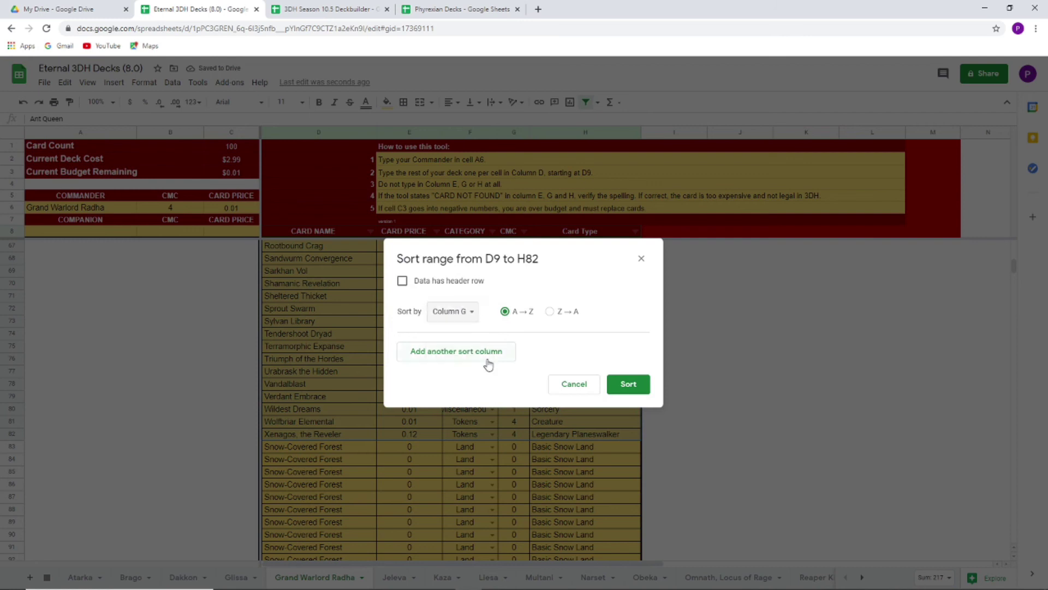
pyautogui.click(649, 384)
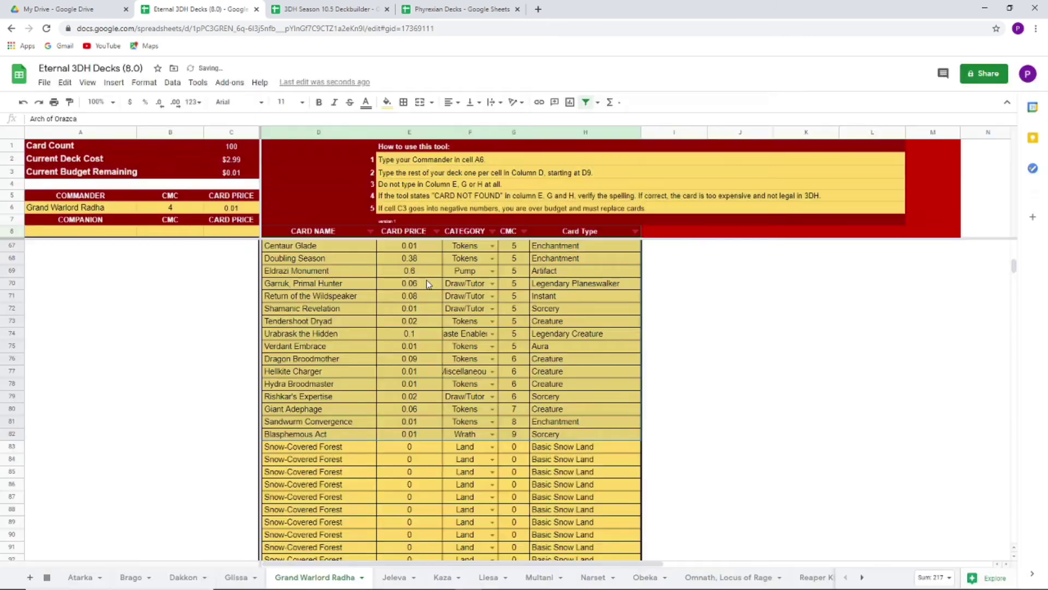
# Sort the deck range by category column F, leaving Commune with Lava first
pyautogui.rightClick(292, 298)
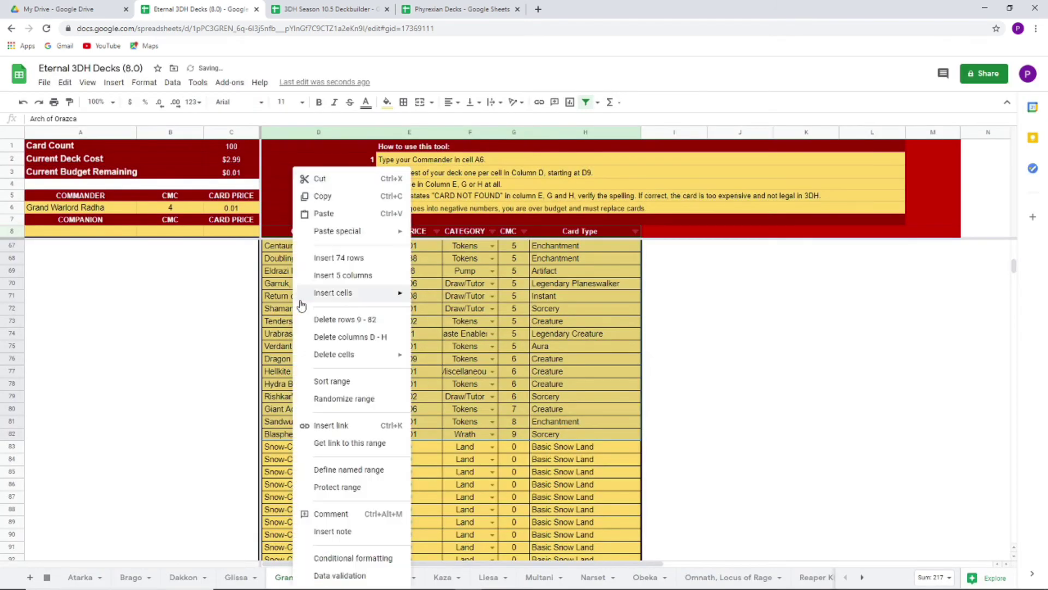
pyautogui.click(349, 381)
pyautogui.click(463, 312)
pyautogui.click(468, 348)
pyautogui.click(628, 383)
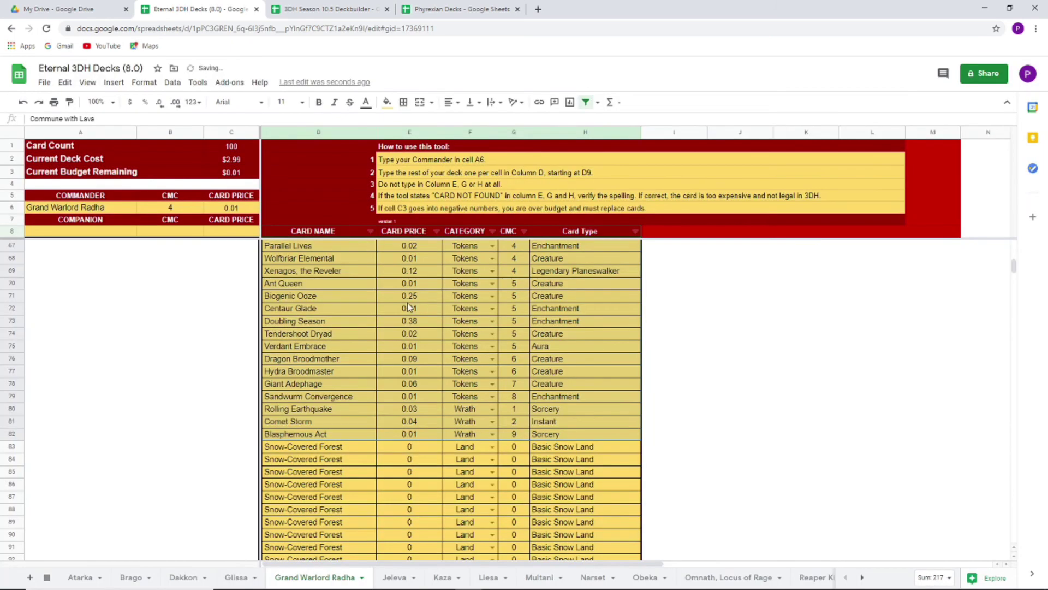
pyautogui.scroll(5, 500, 370)
pyautogui.scroll(14, 500, 370)
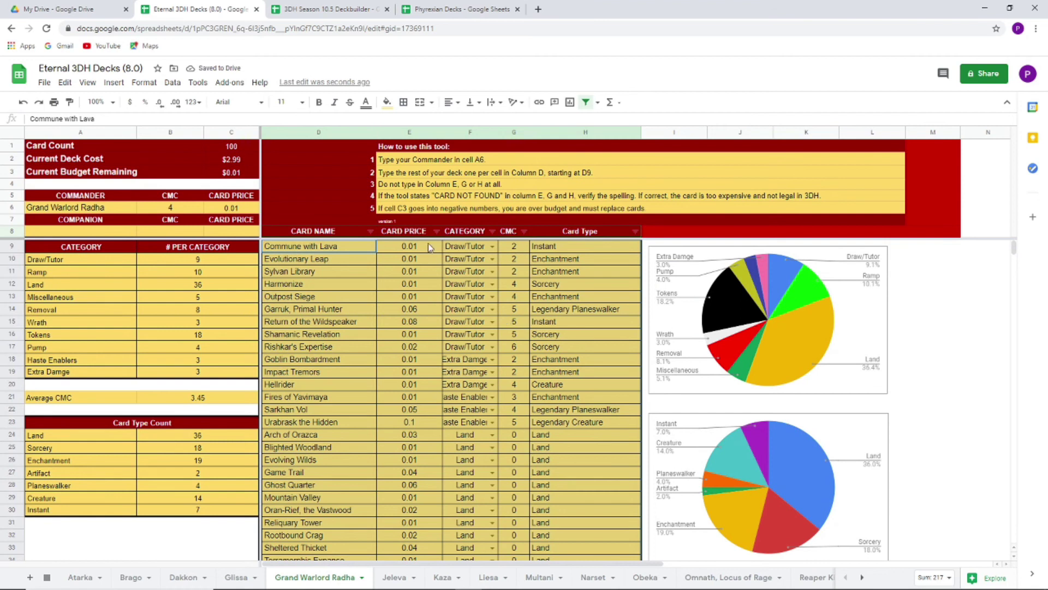
pyautogui.click(311, 250)
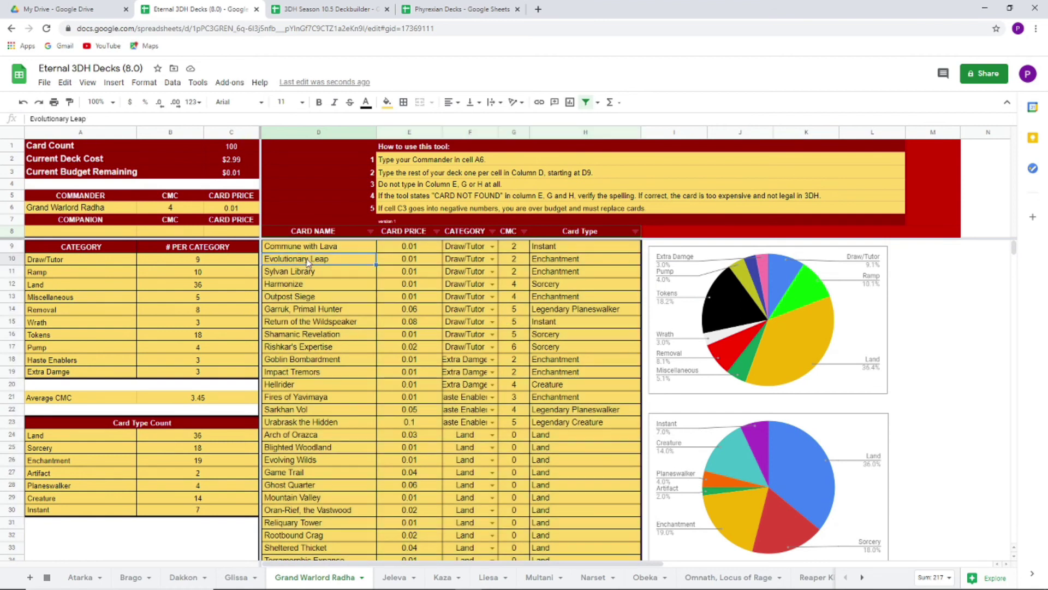